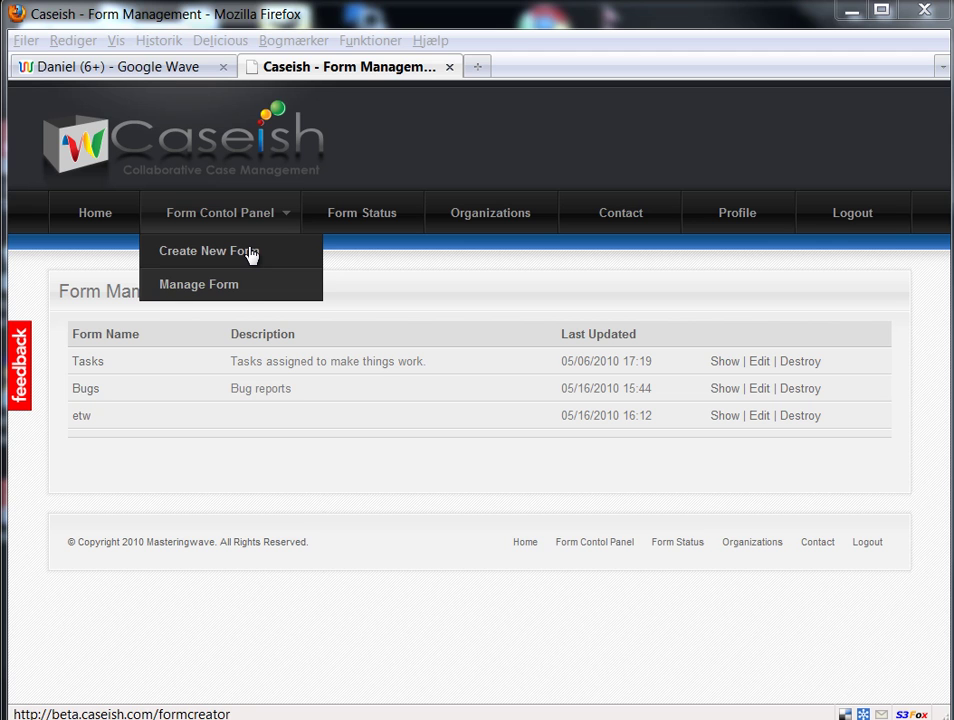
Create a new form for the Caseish organization named Scrum Planning
left_click(250, 256)
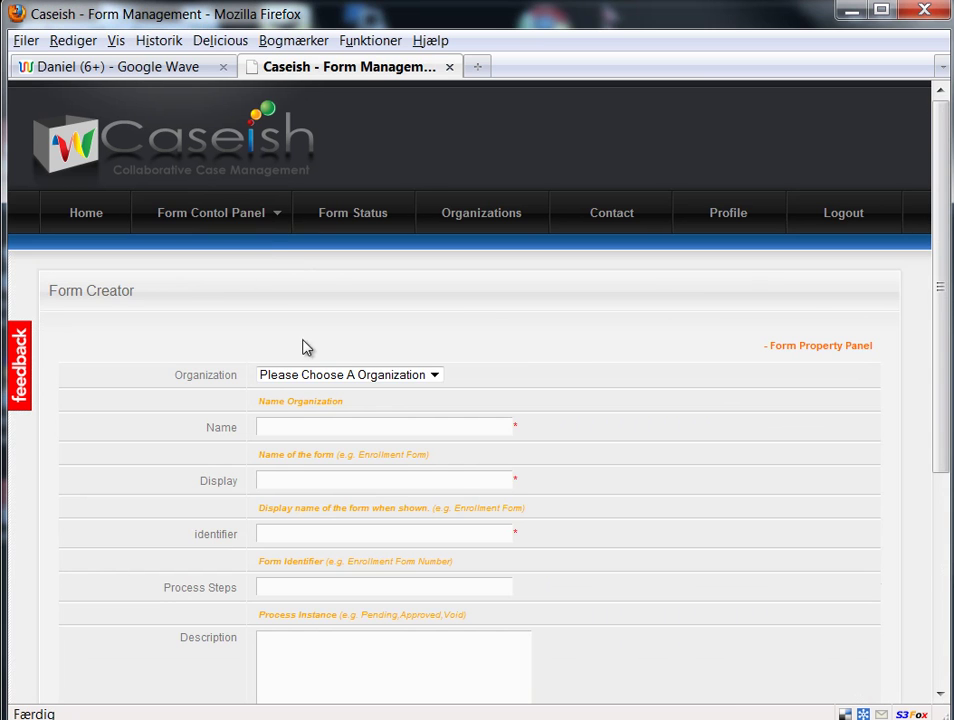
left_click(314, 374)
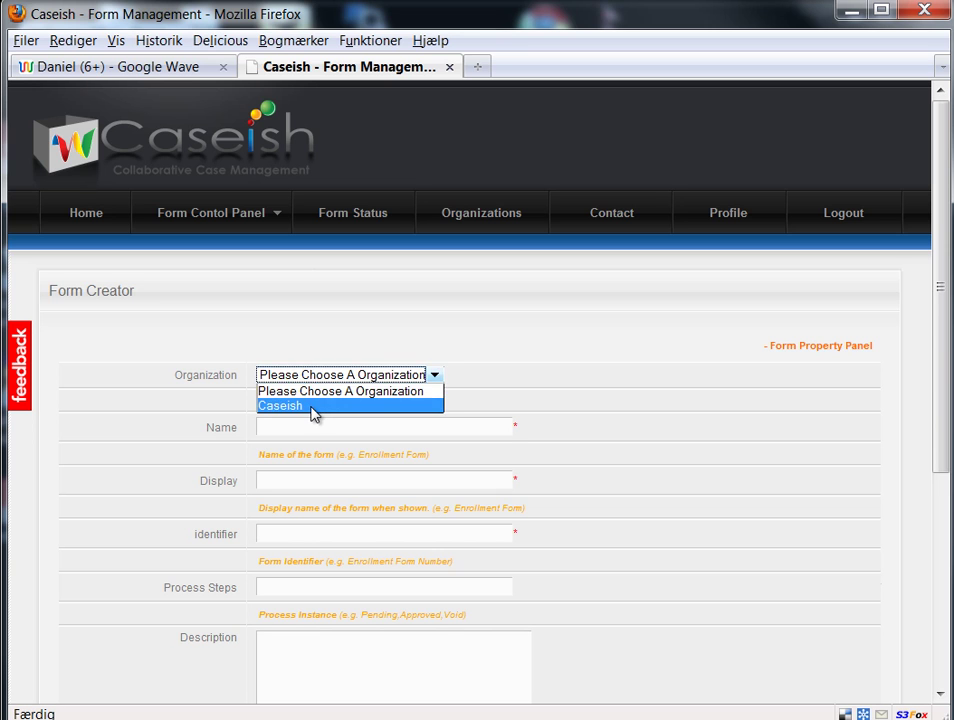
left_click(314, 410)
left_click(310, 430)
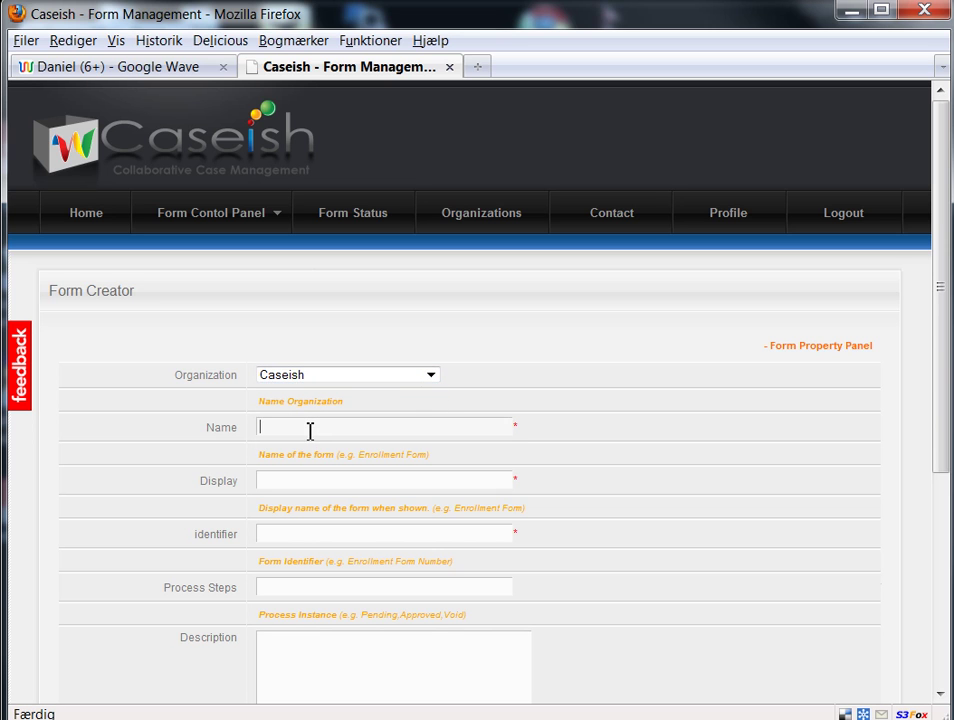
type("S")
key("Down")
key("Return")
Set the display name to 'Scrum planning' and the form identifier to taskid
key("Tab")
type("S")
key("Down")
key("Return")
key("Tab")
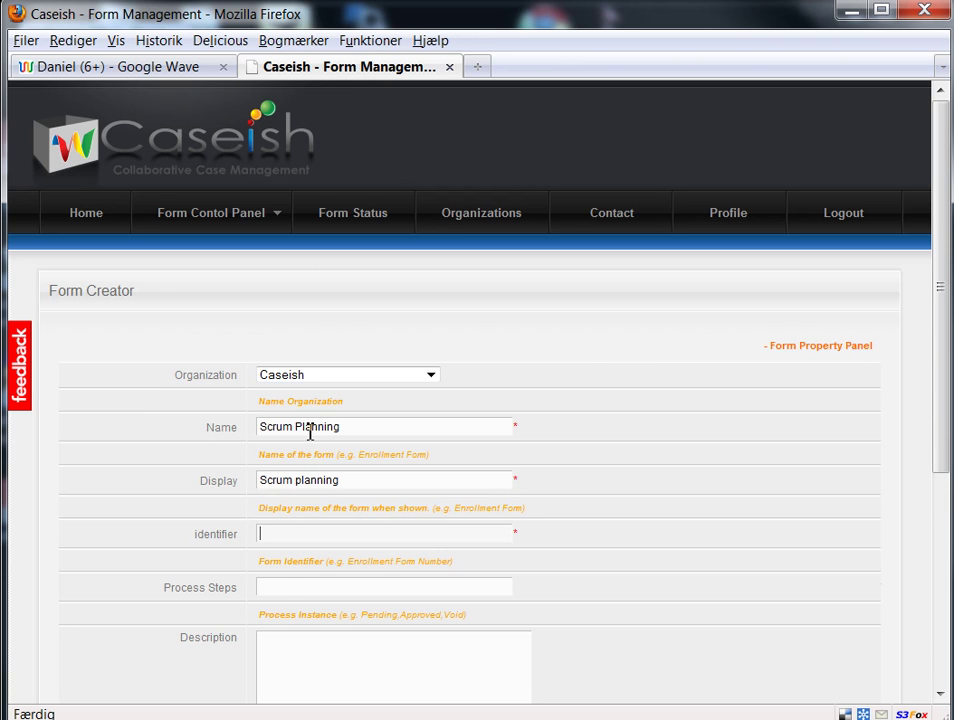
type("t")
key("Down")
key("Return")
key("Tab")
Enter process steps backlog,sprint,working,done,rejected and the description 'Sample description'
type("b")
key("Down")
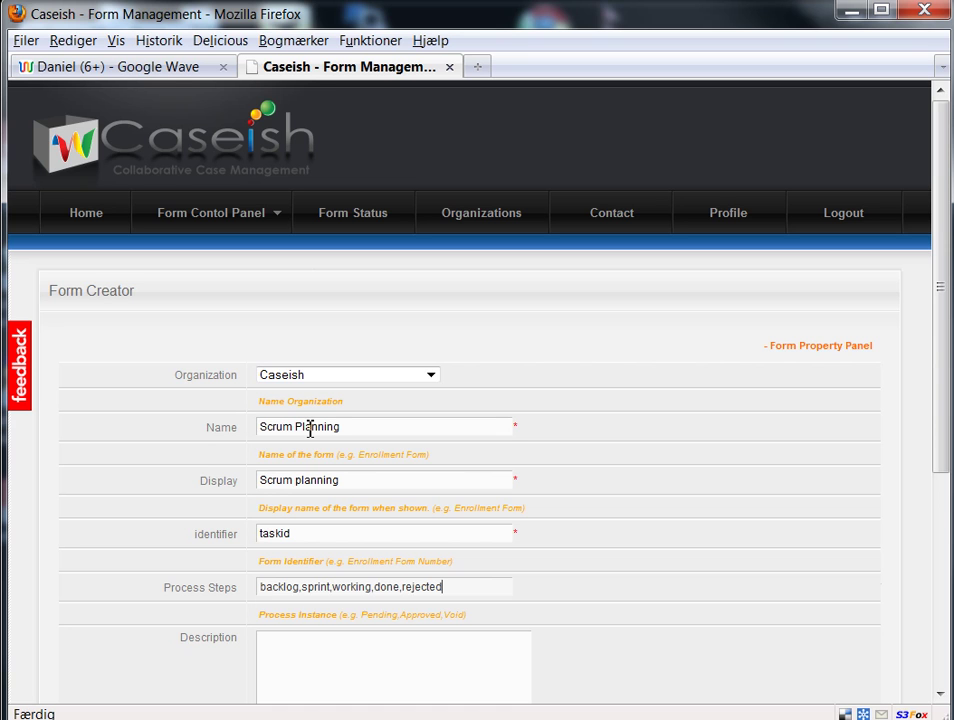
key("Return")
key("Tab")
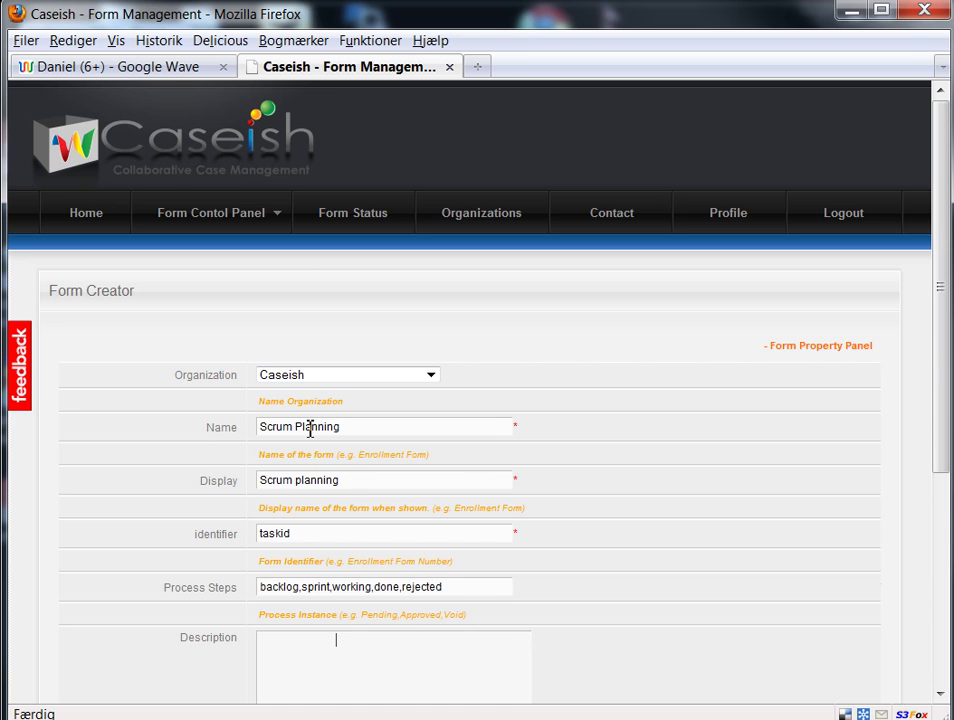
left_click(270, 645)
type("Sample d")
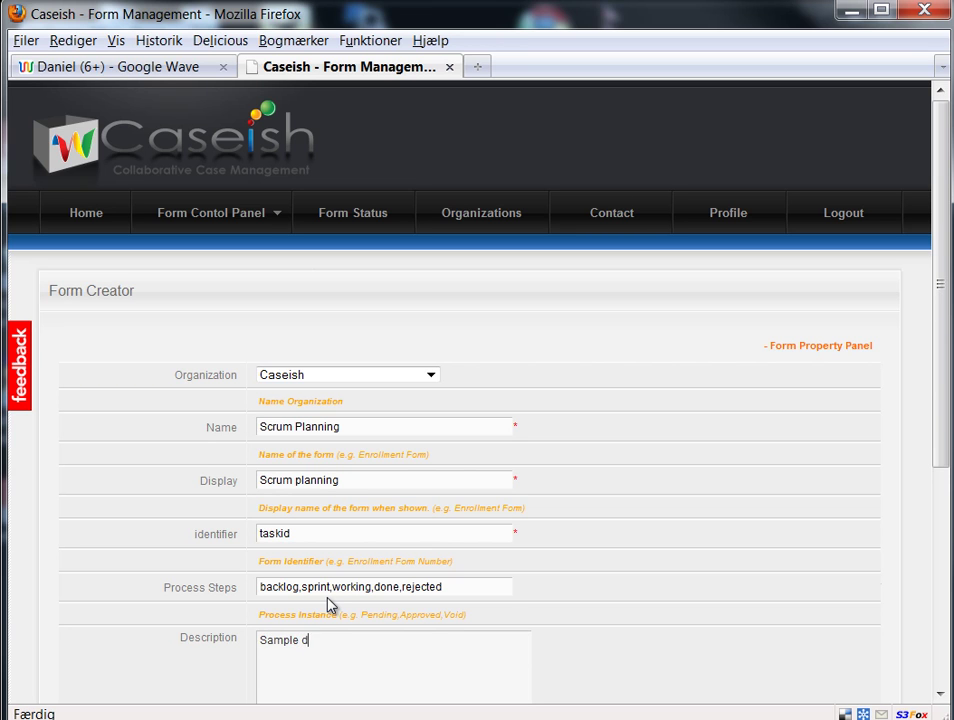
type("escription")
Add a text parameter labelled 'Sprint value' with description 'scrum point'
scroll(941, 385, "down", 5)
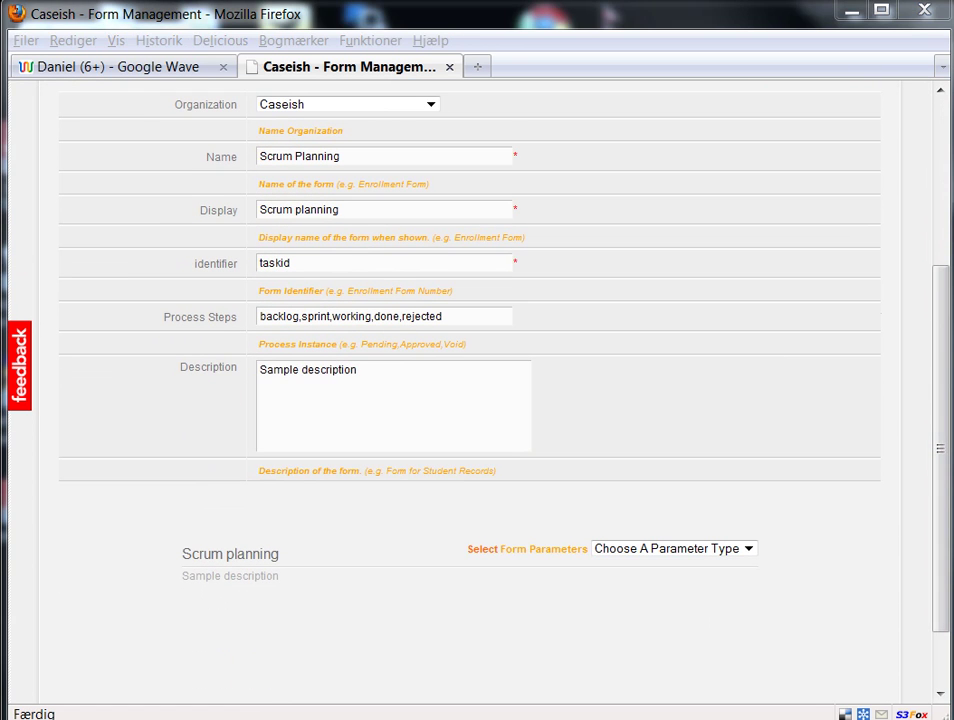
left_click(713, 558)
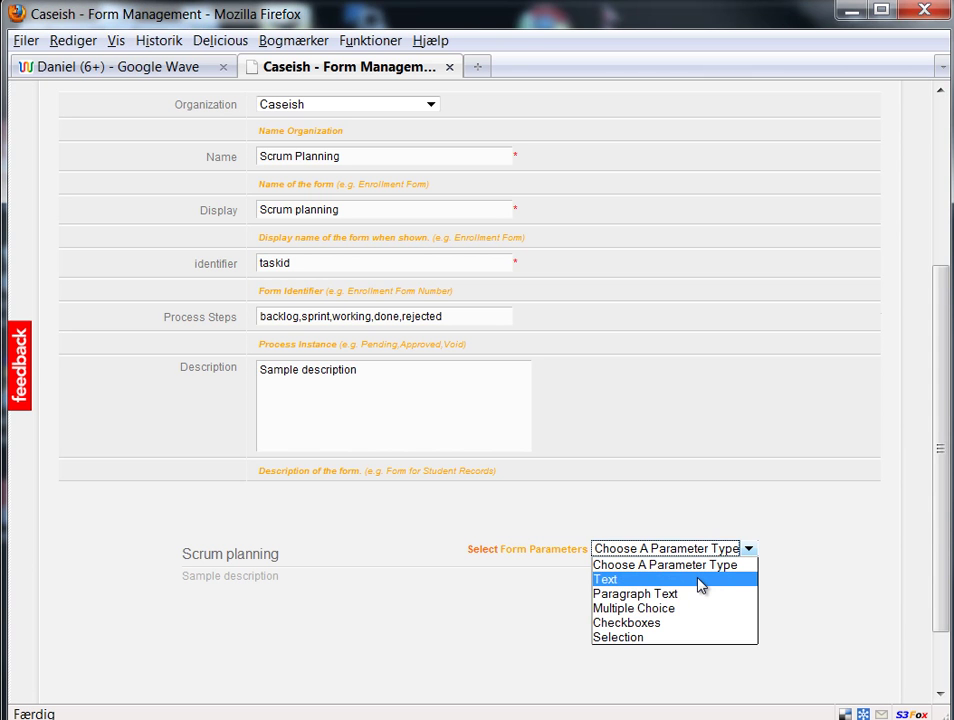
left_click(698, 582)
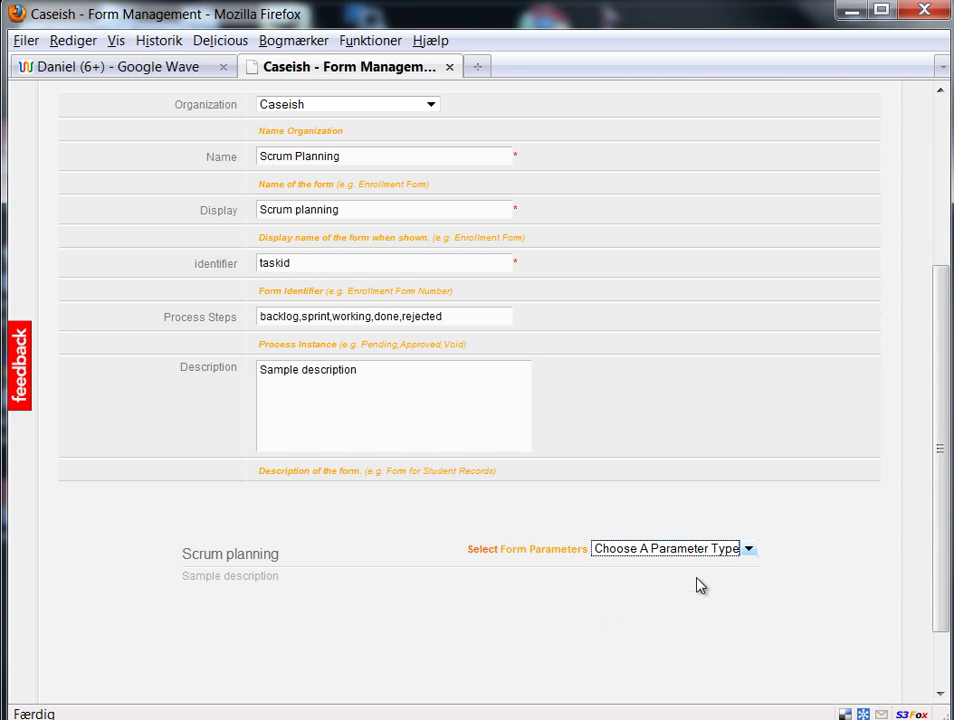
left_click(334, 630)
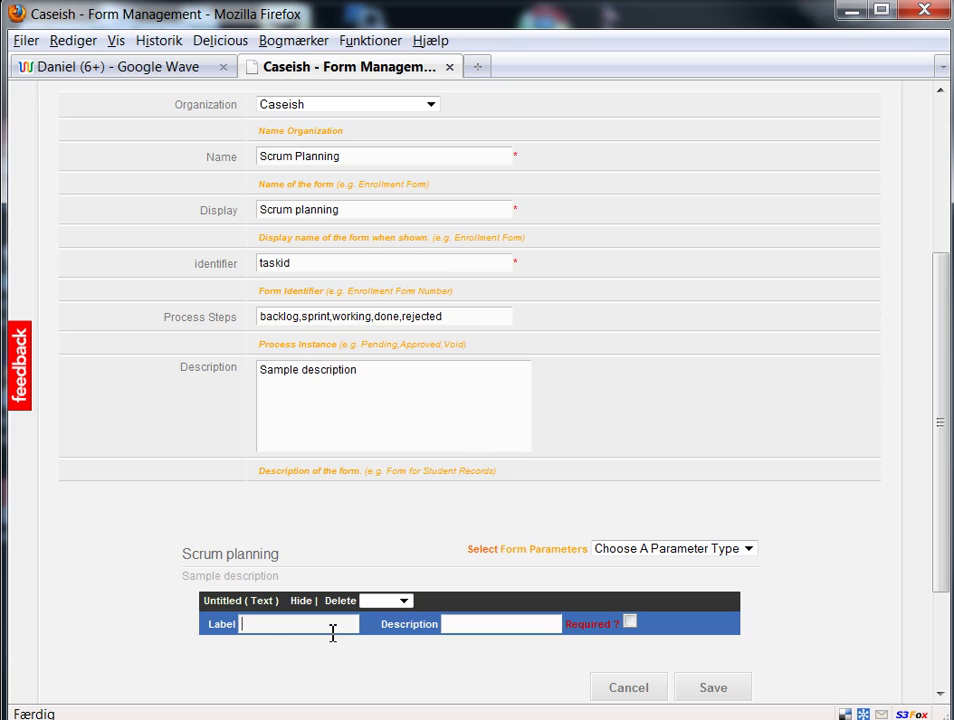
type("Sprint ")
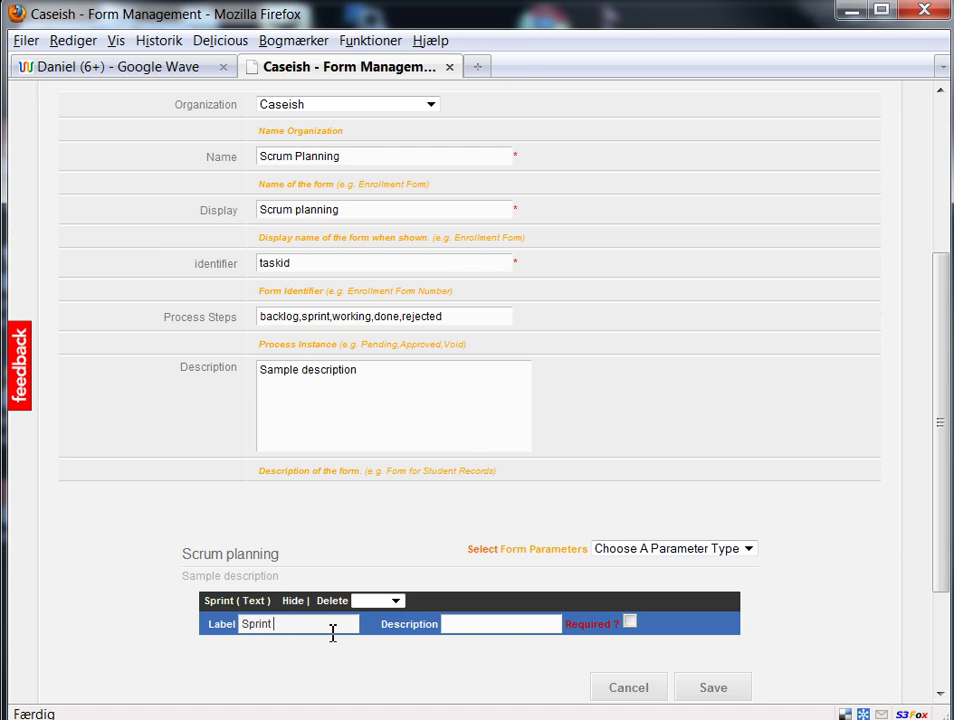
type("value")
key("Tab")
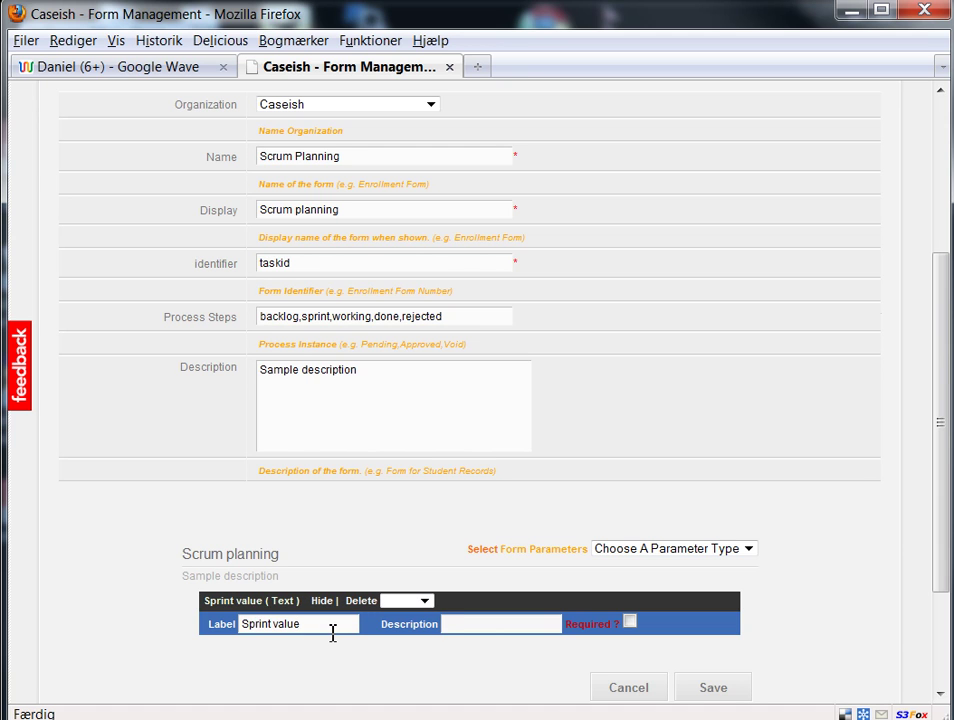
type("scrum point")
Add a second text parameter labelled 'Business value'
left_click(714, 552)
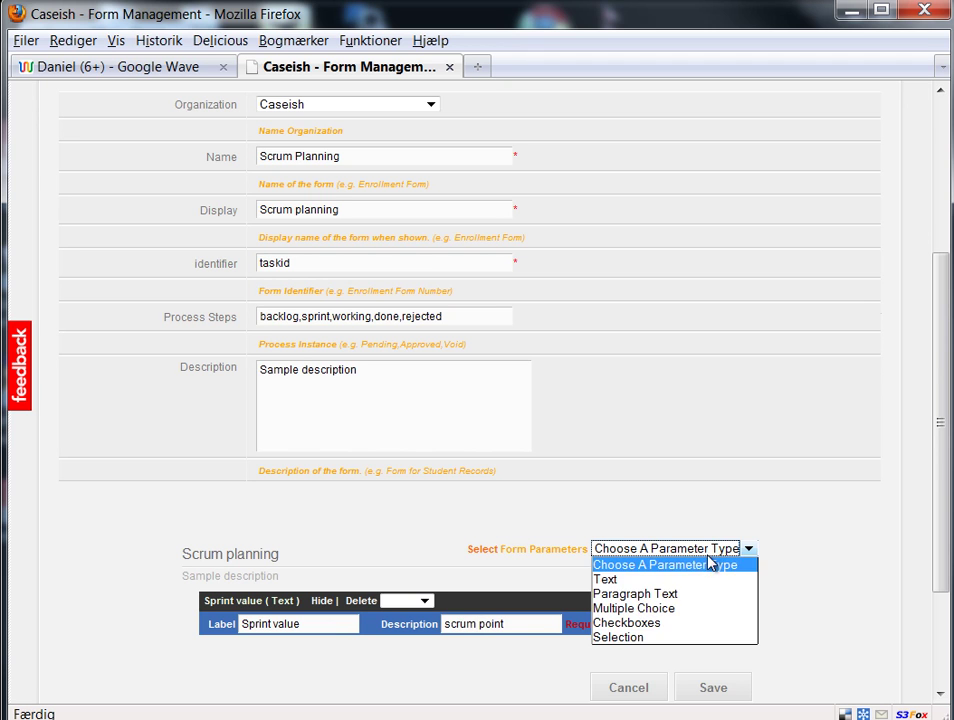
left_click(689, 584)
left_click(278, 624)
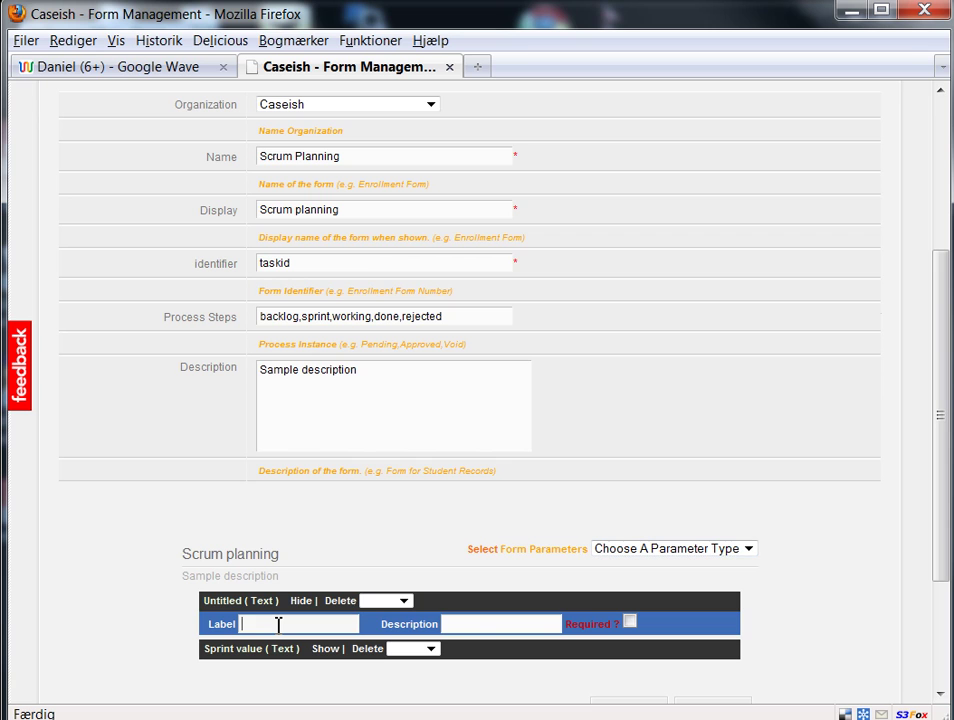
type("Busines")
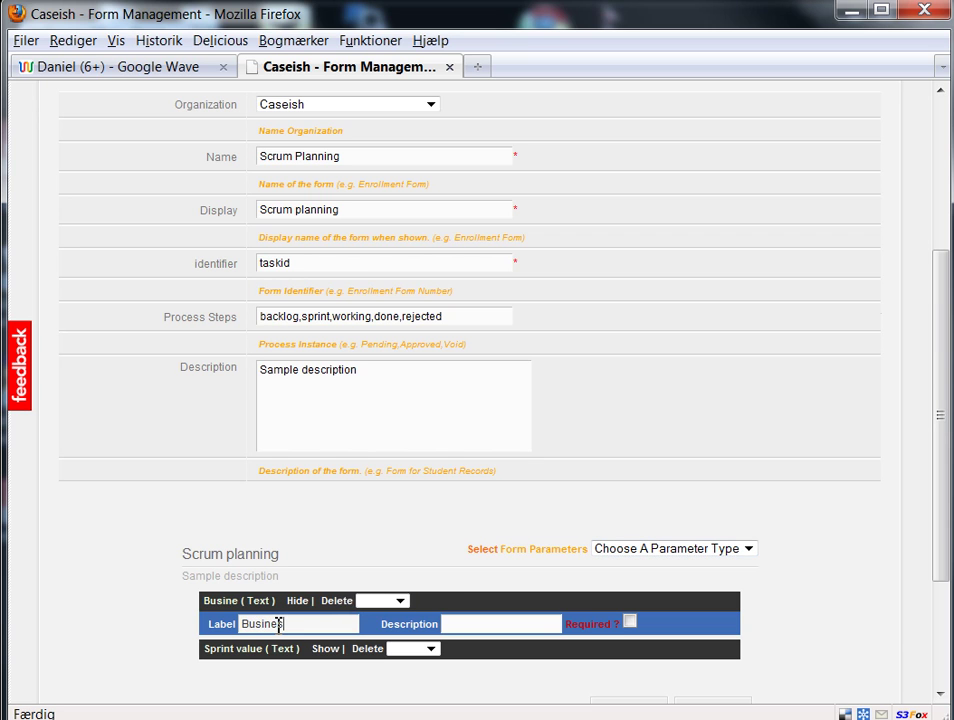
type("s value")
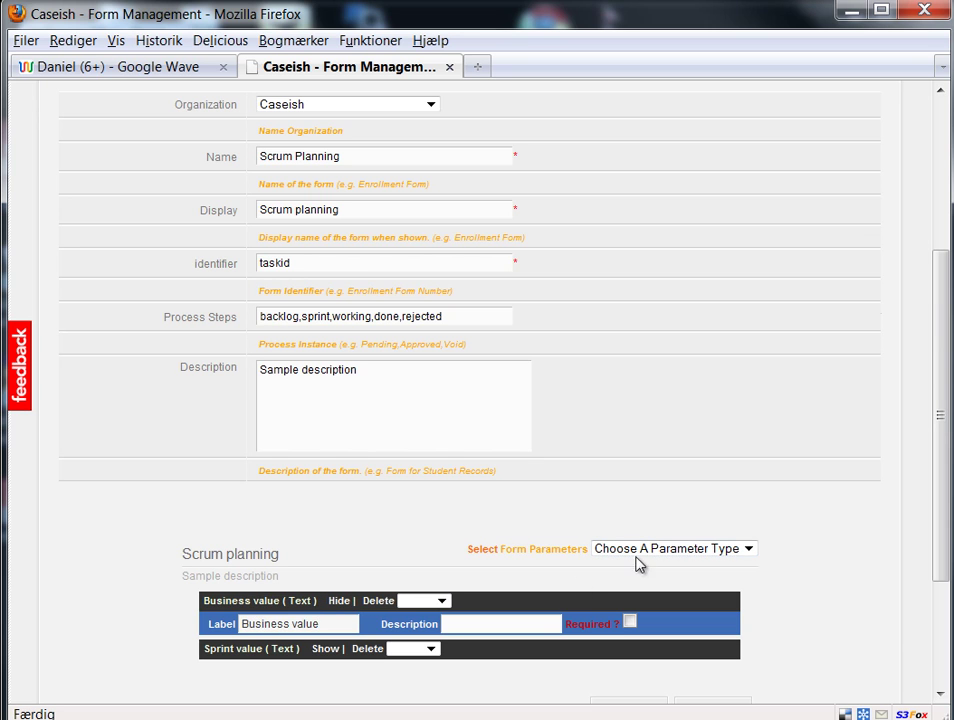
Add a third text parameter labelled 'Task Name' and save the form
left_click(637, 551)
left_click(637, 558)
left_click(635, 549)
left_click(635, 579)
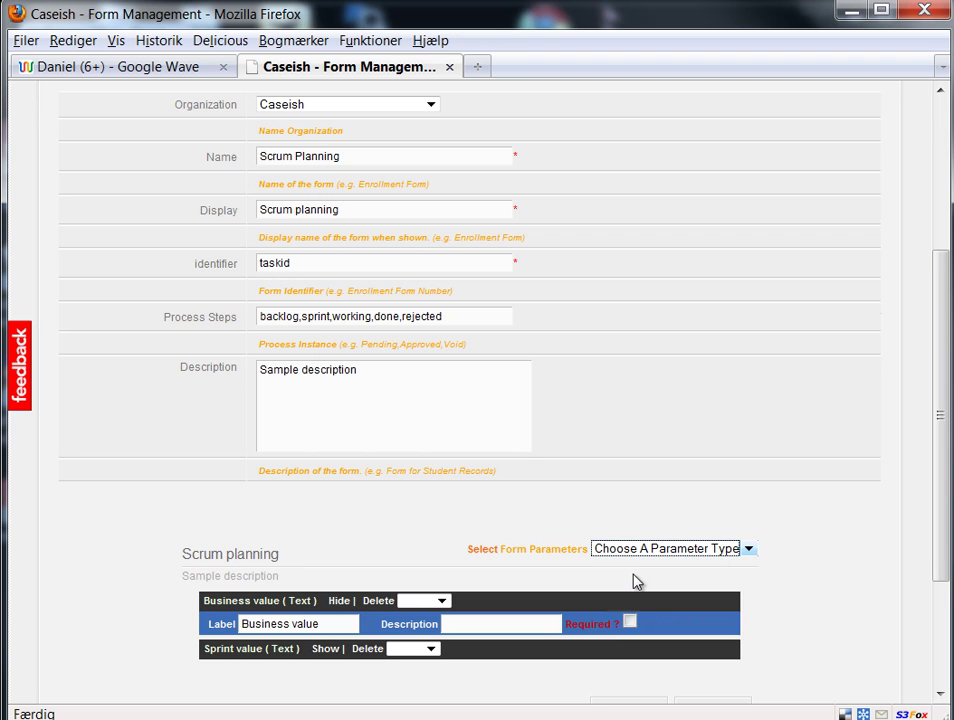
left_click(295, 624)
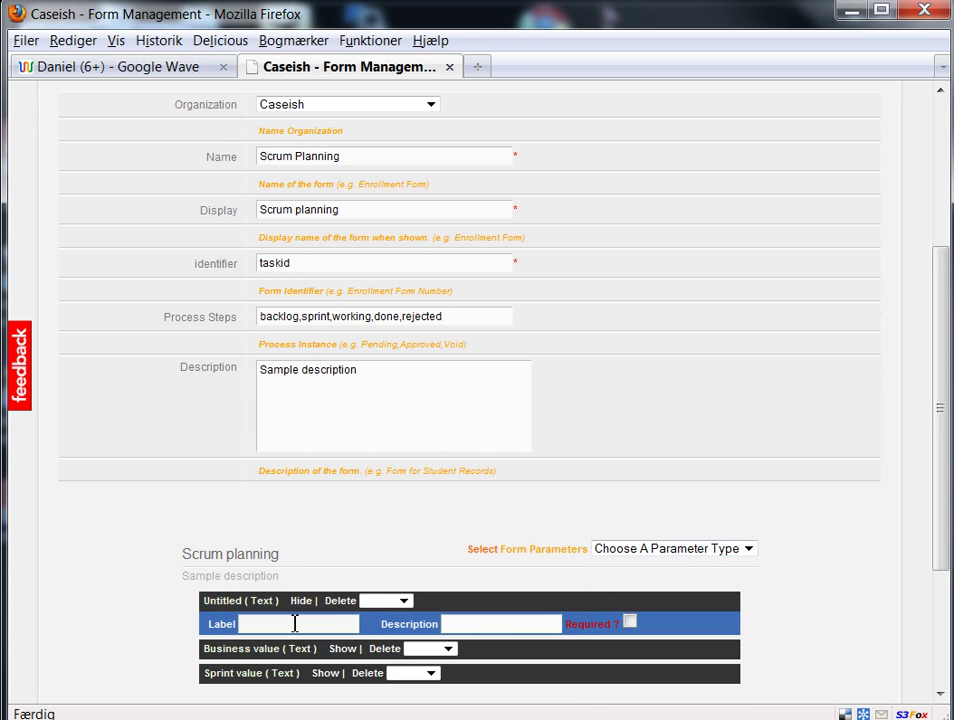
type("T")
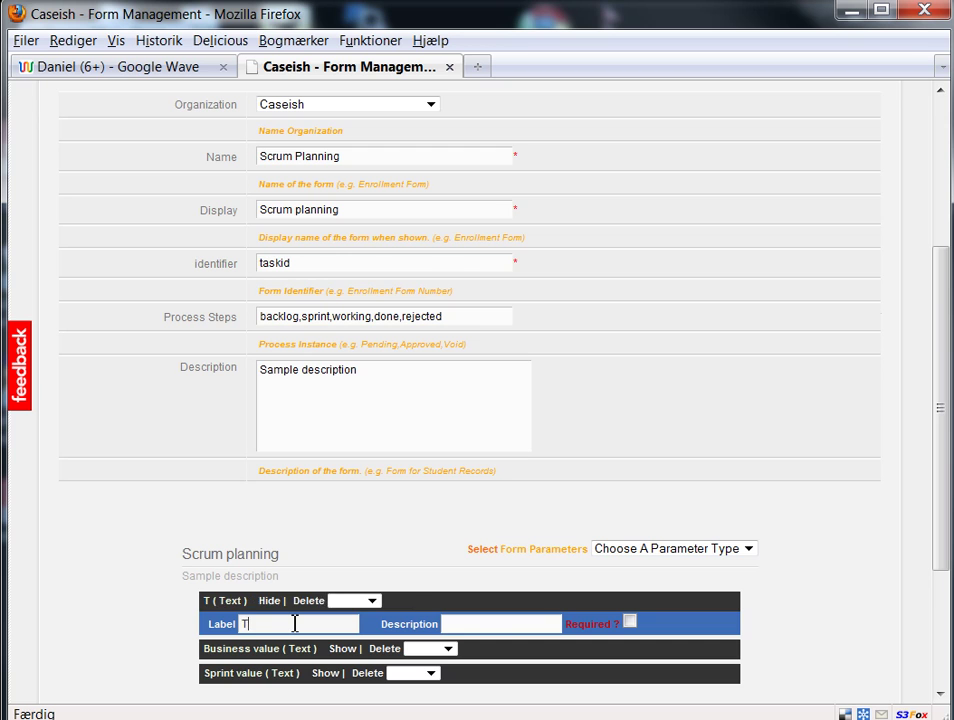
type("askn")
key("BackSpace")
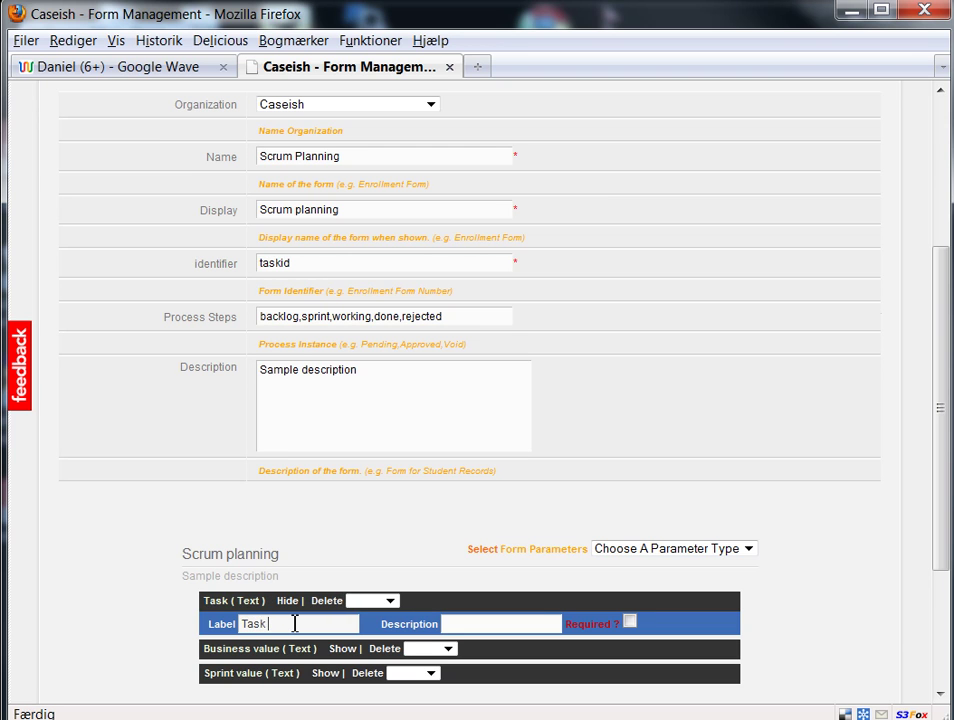
type("Name")
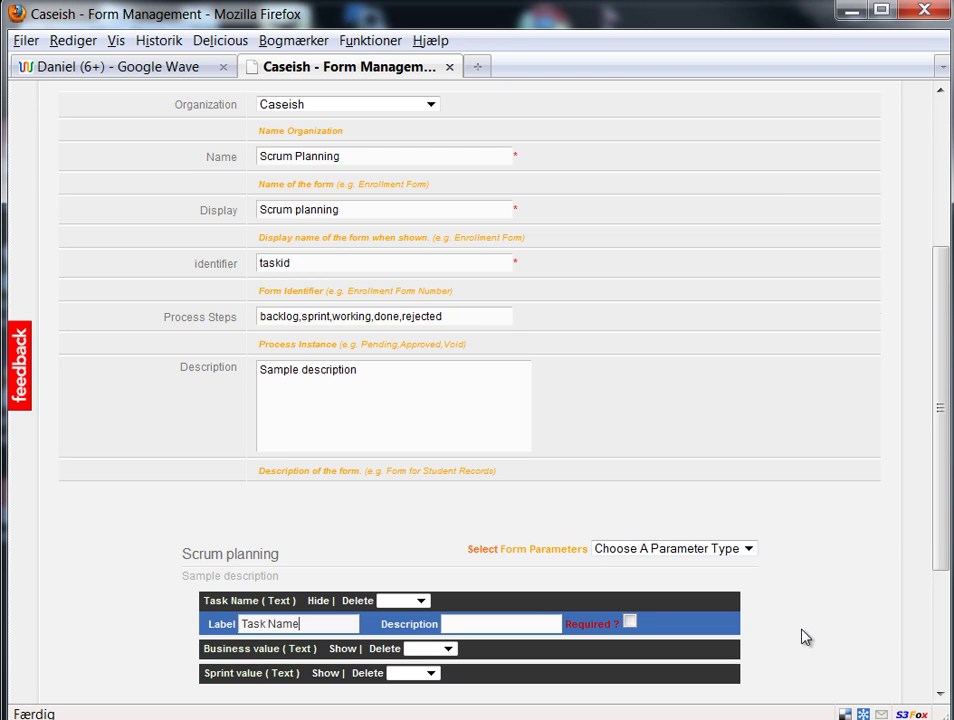
left_click_drag(939, 543, 933, 617)
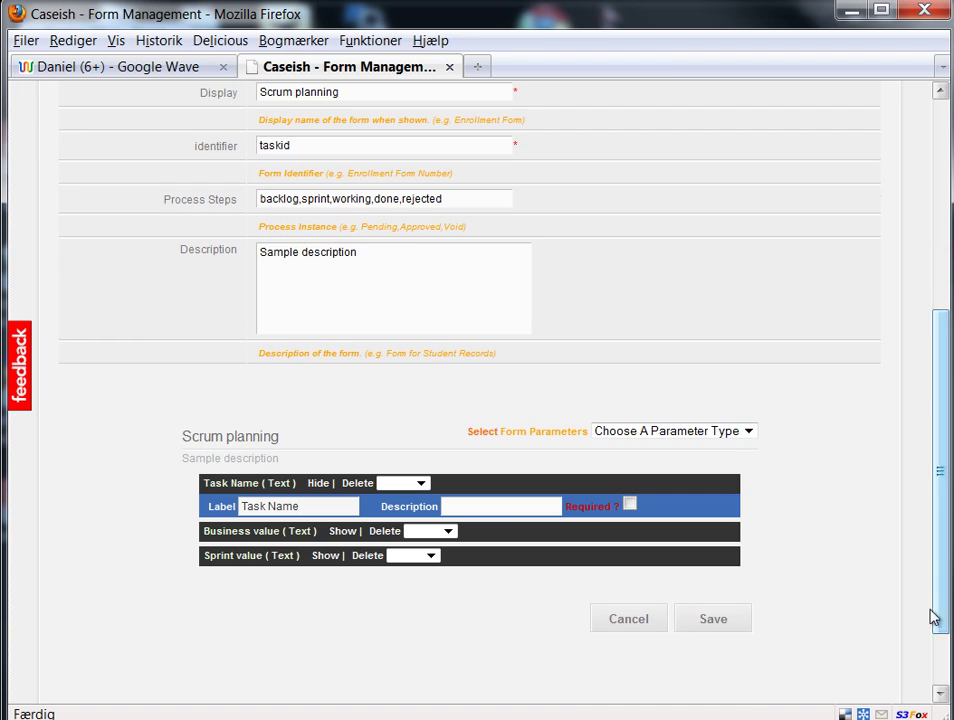
left_click(701, 618)
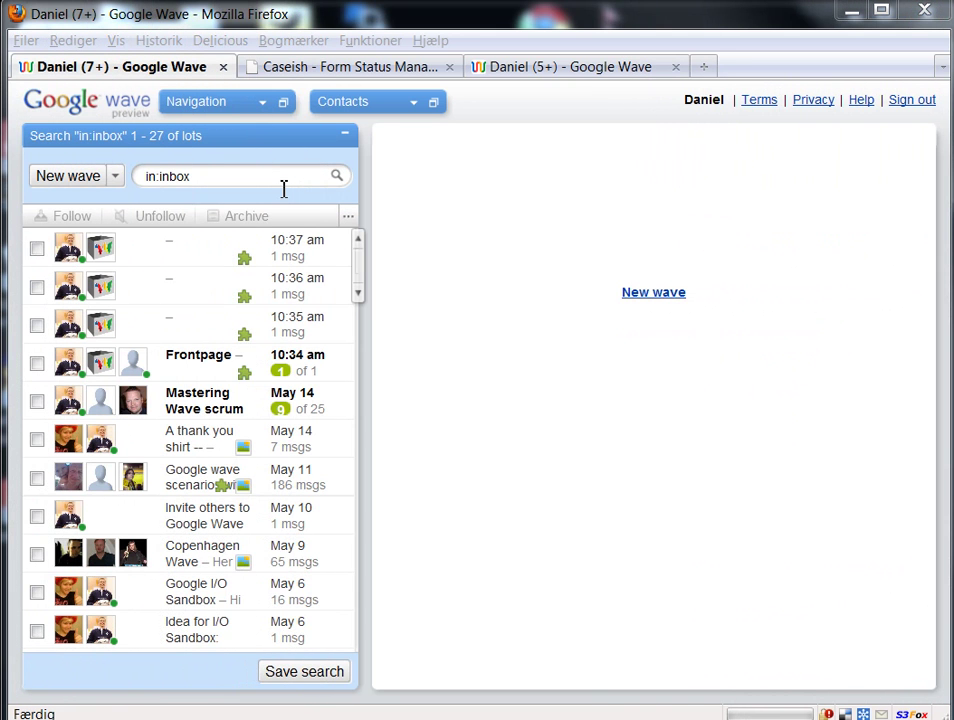
Create a new wave using the 'Monitor with Caseish' option
left_click(116, 180)
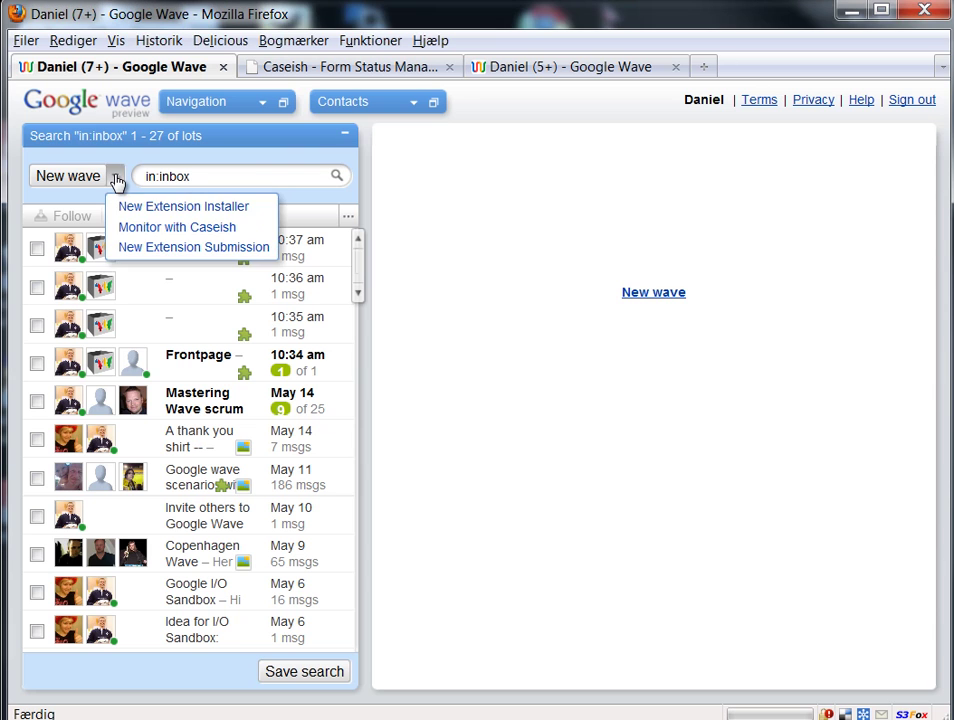
left_click(136, 227)
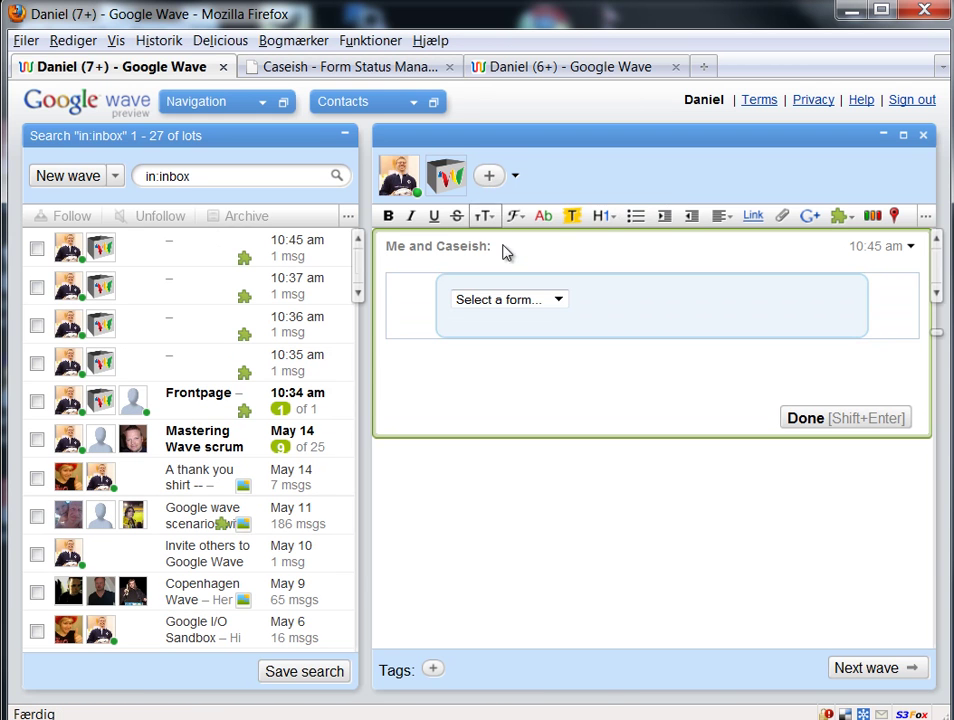
Load the Scrum Planning form into the wave and enter taskid 10
left_click(517, 299)
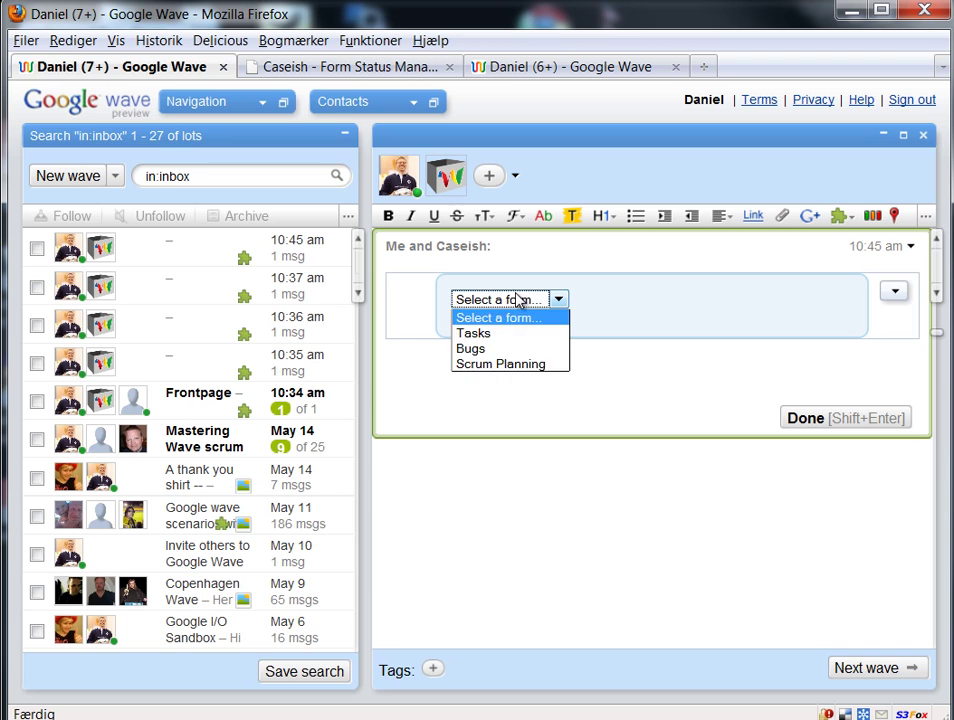
left_click(508, 365)
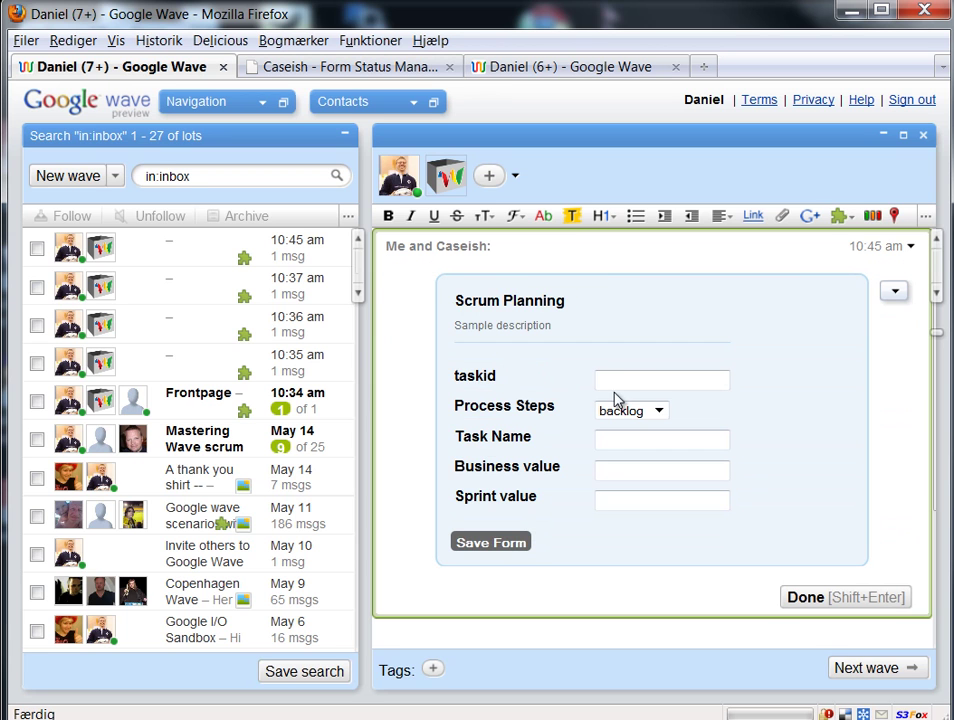
left_click(620, 385)
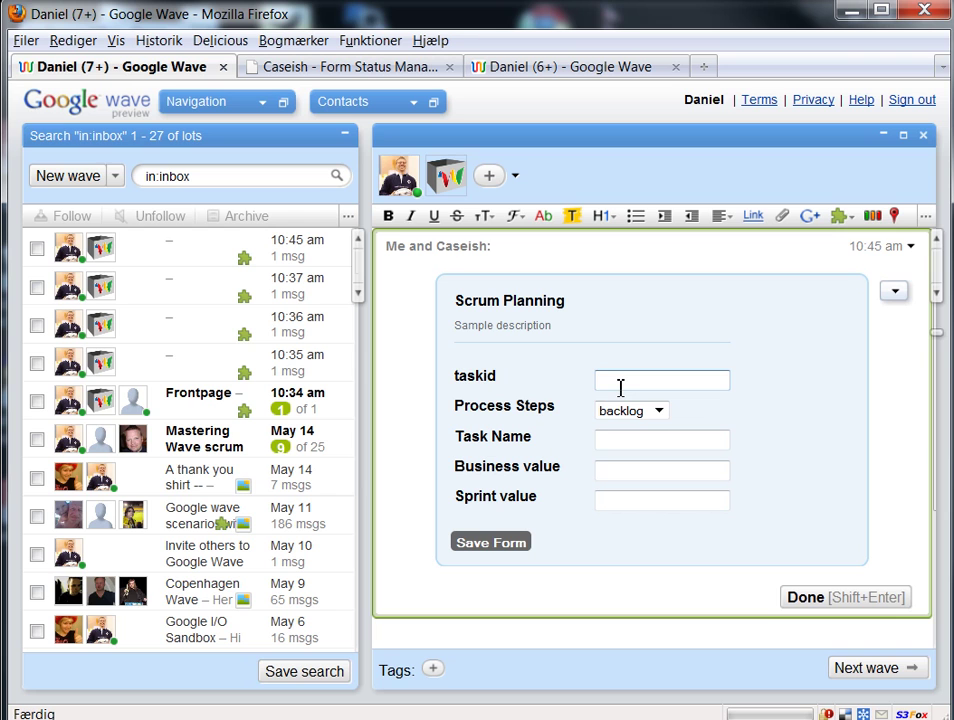
type("10")
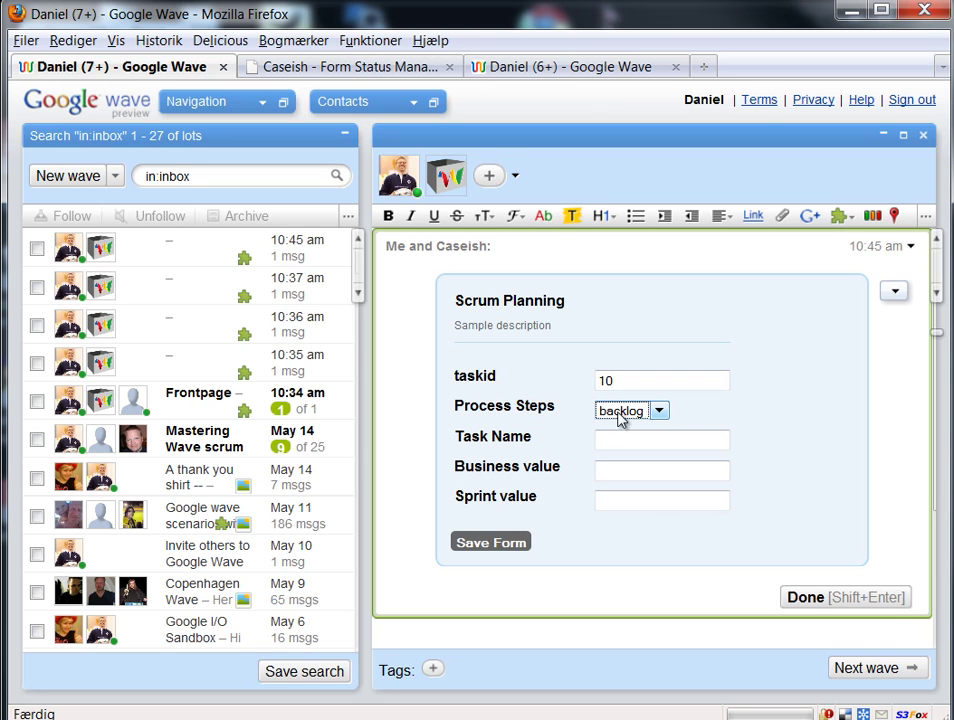
Enter Task Name 'Logo' and Business value 20
left_click(628, 445)
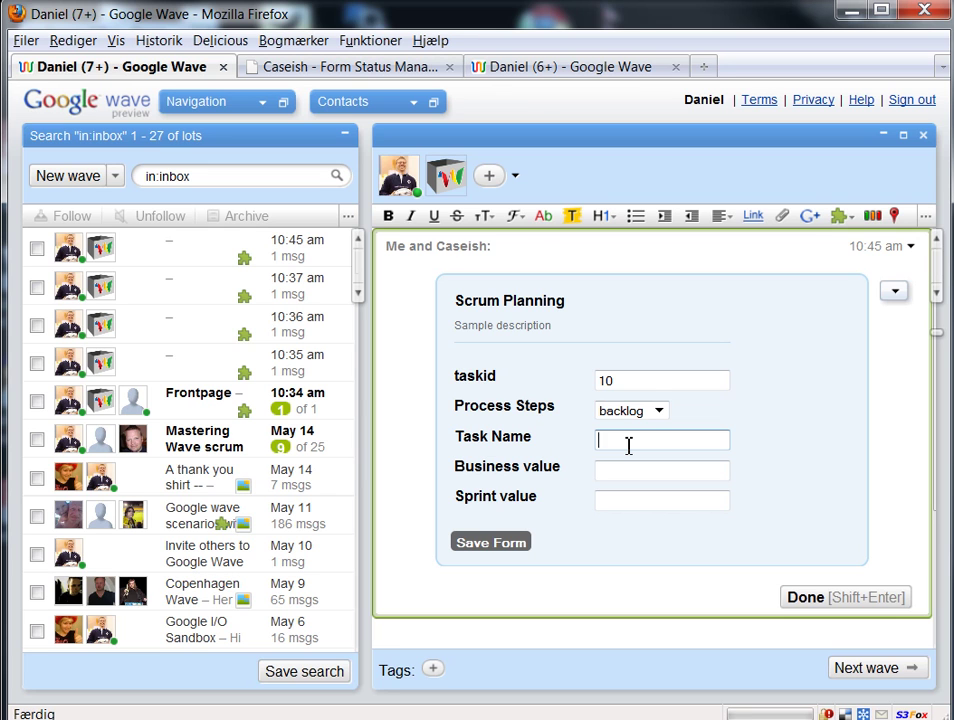
type("Logi")
key("BackSpace")
type("o")
key("Tab")
type("20")
key("Tab")
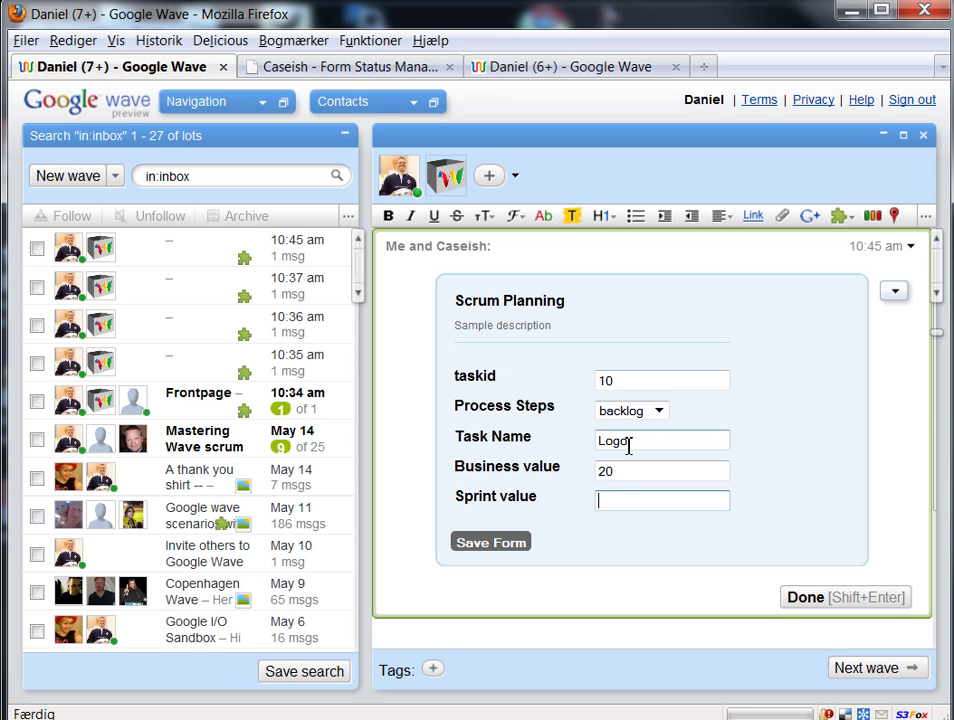
Enter Sprint value 20, save the form, and add the Mastering Wave contact as a participant
type("20")
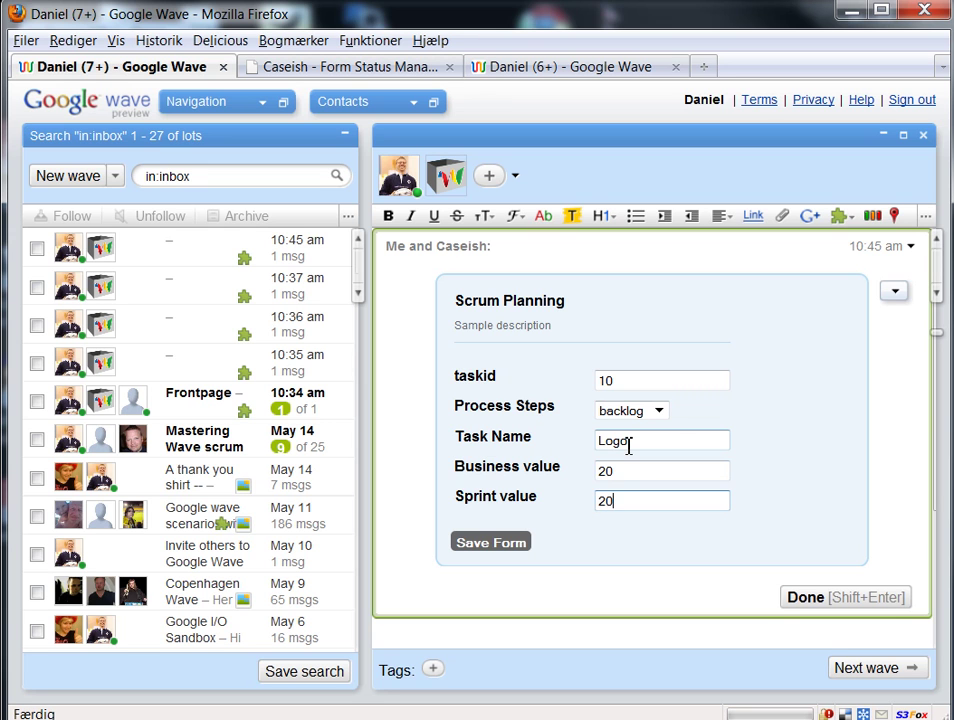
left_click(505, 541)
left_click(498, 176)
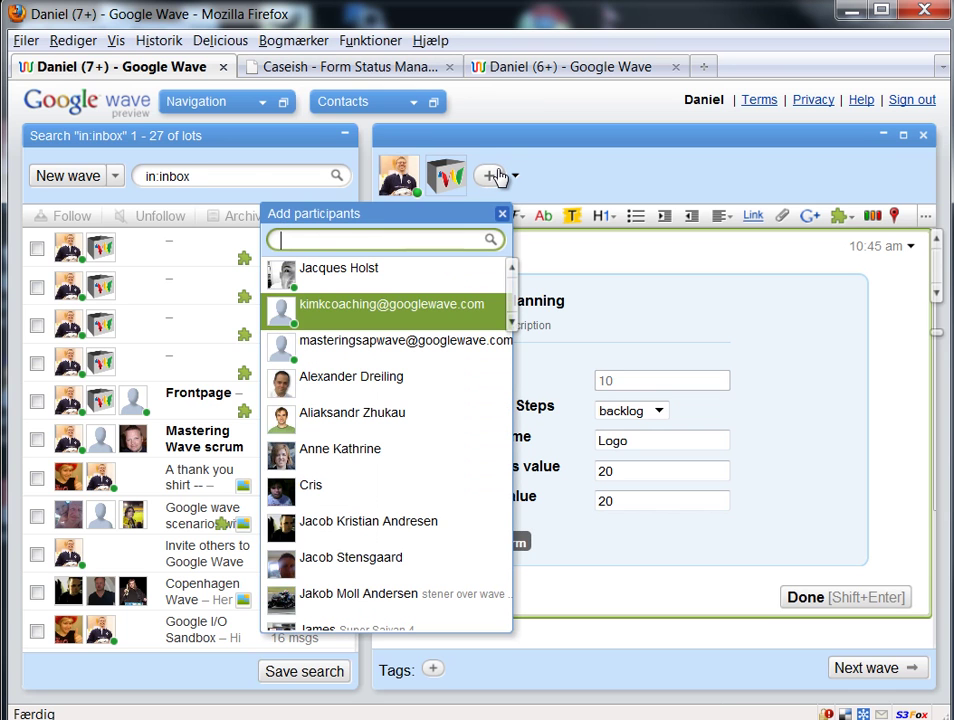
type("masteri")
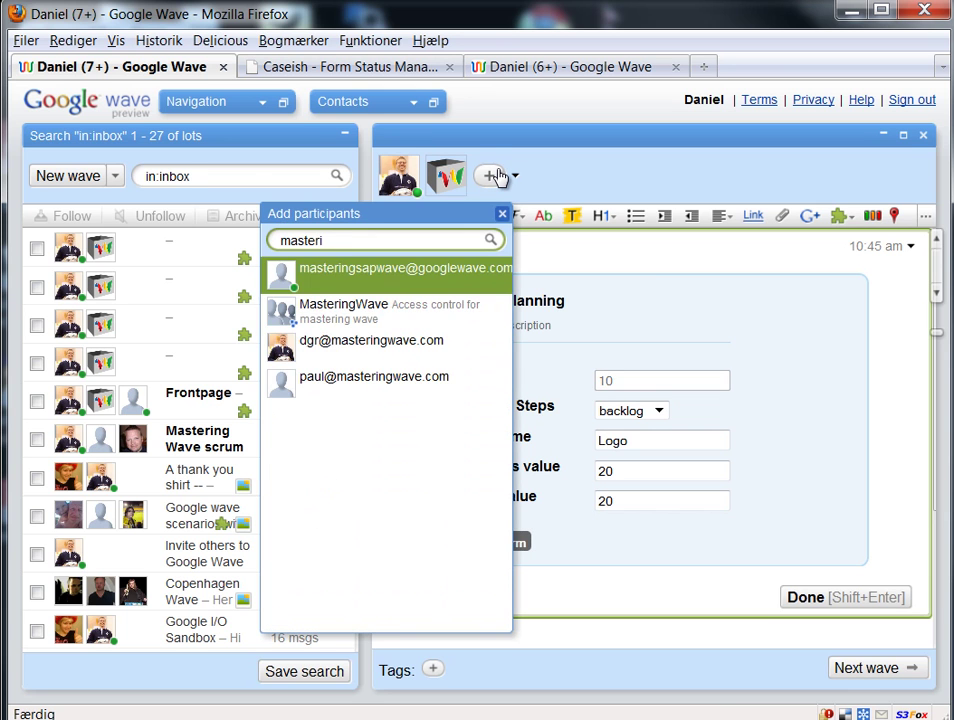
key("Return")
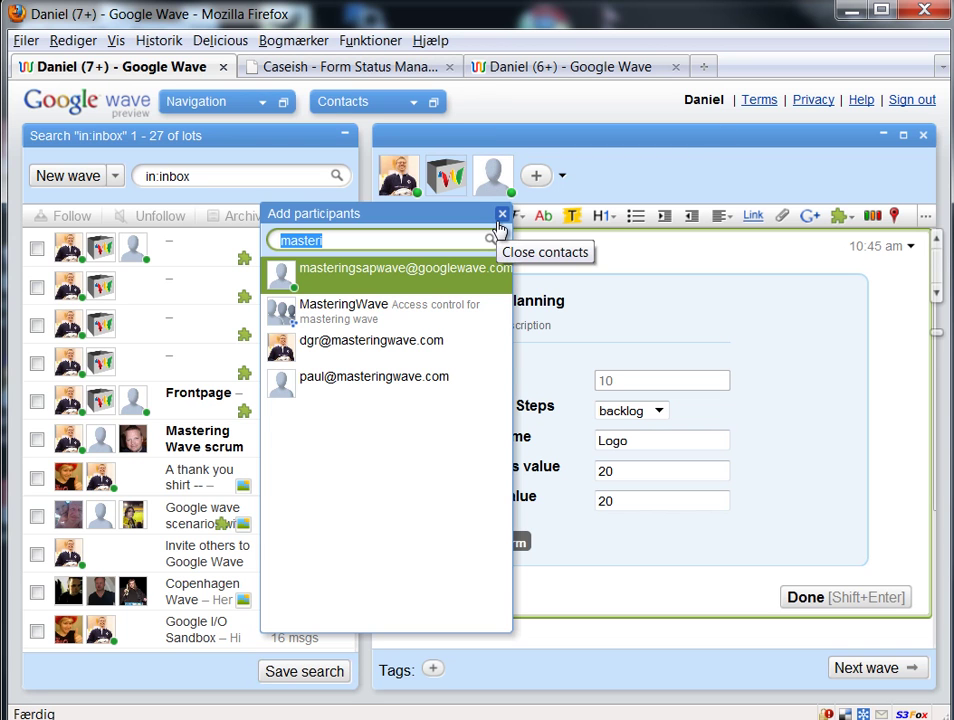
left_click(502, 214)
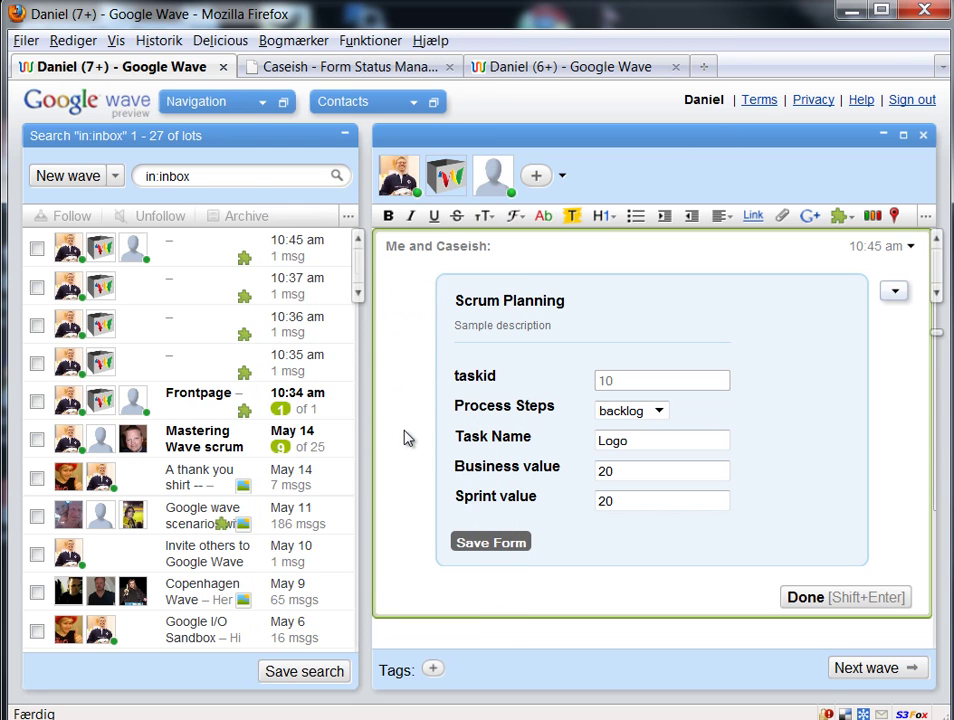
In the other browser, open the newest wave and save Business value 10, Sprint value 30
key("alt+Tab")
key("alt+Tab")
key("alt+Tab")
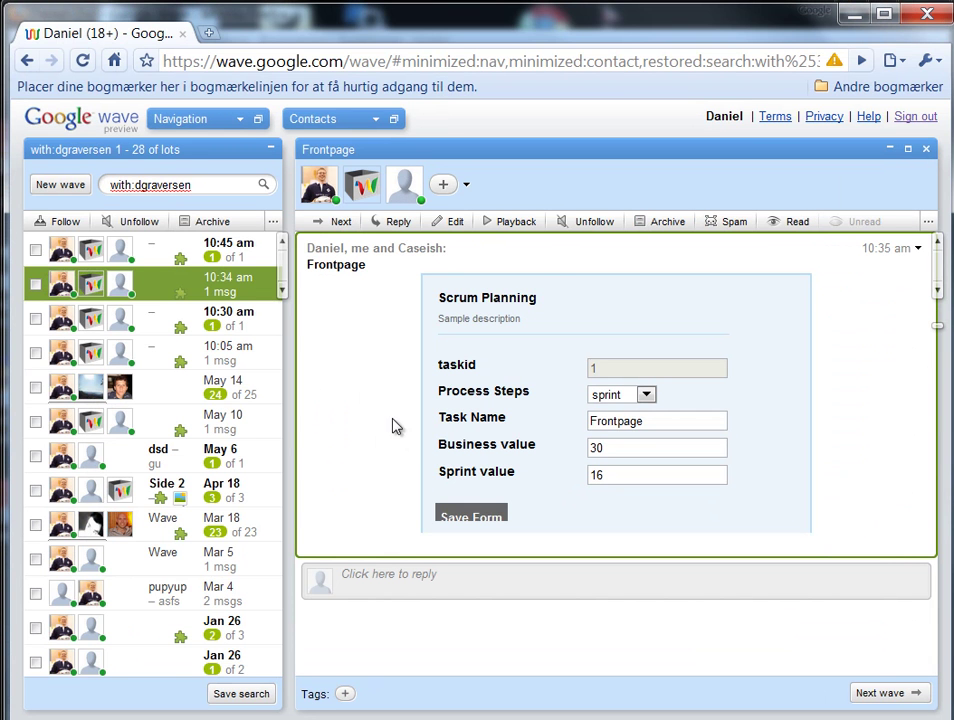
left_click(205, 252)
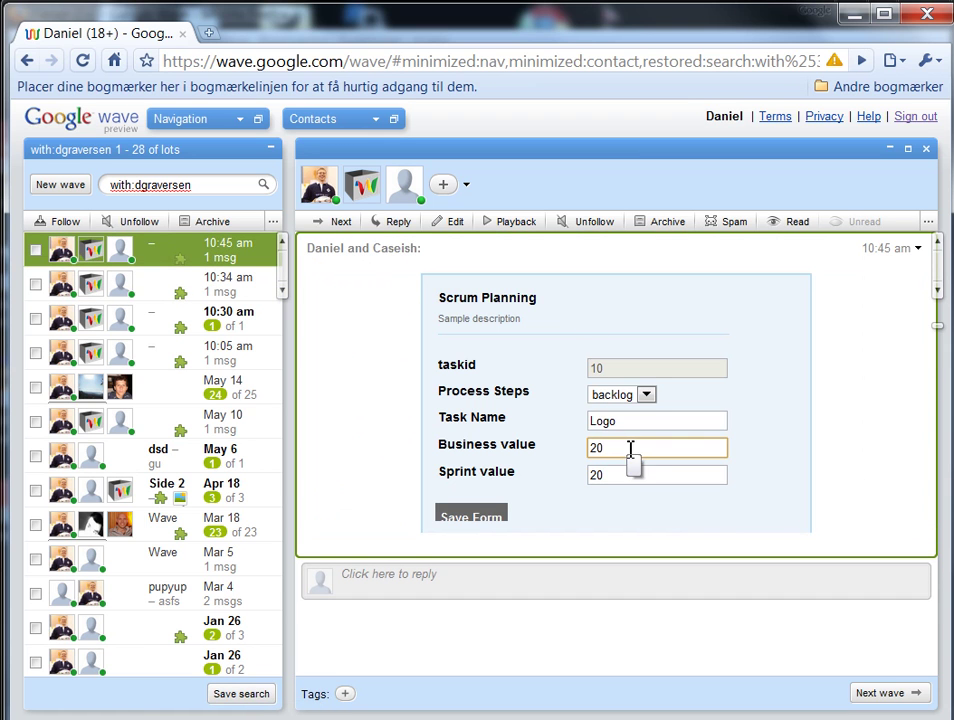
left_click_drag(633, 458, 534, 447)
type("1")
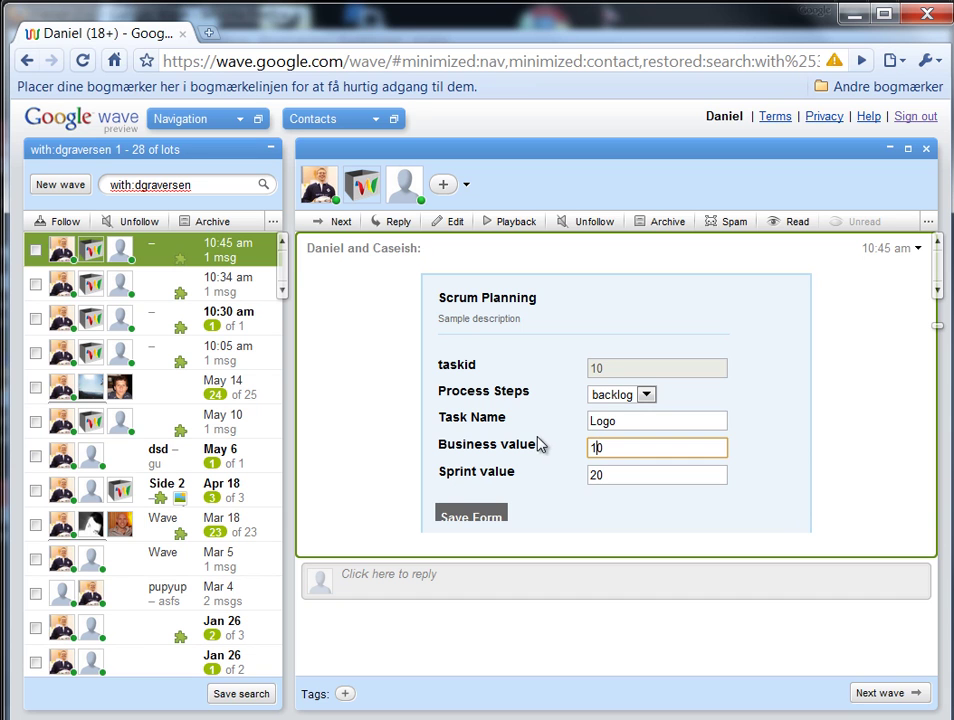
left_click_drag(602, 477, 591, 477)
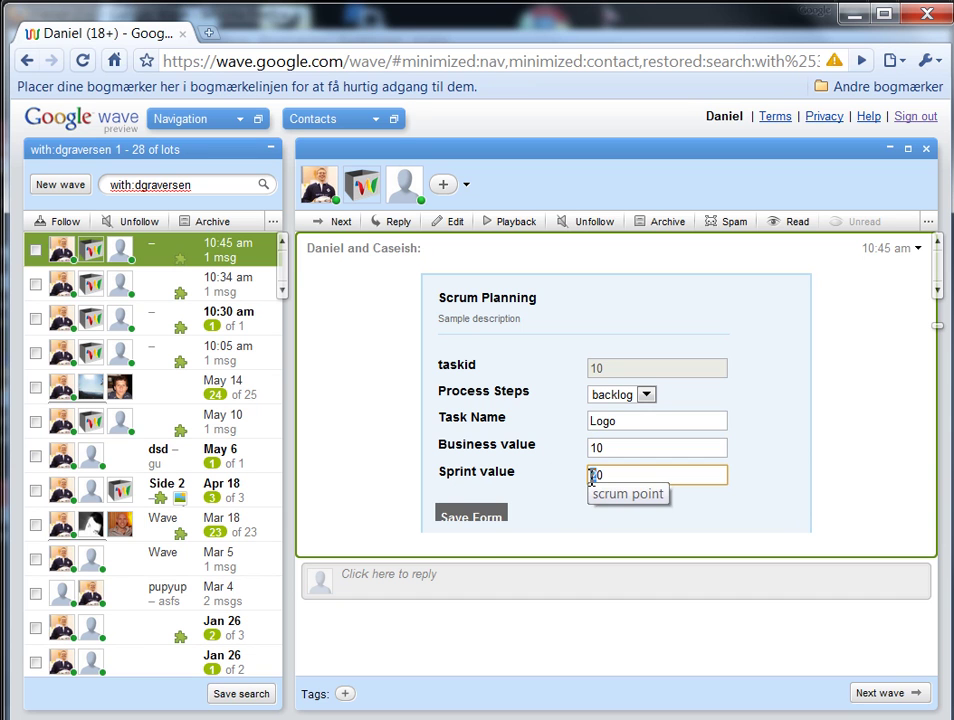
type("3")
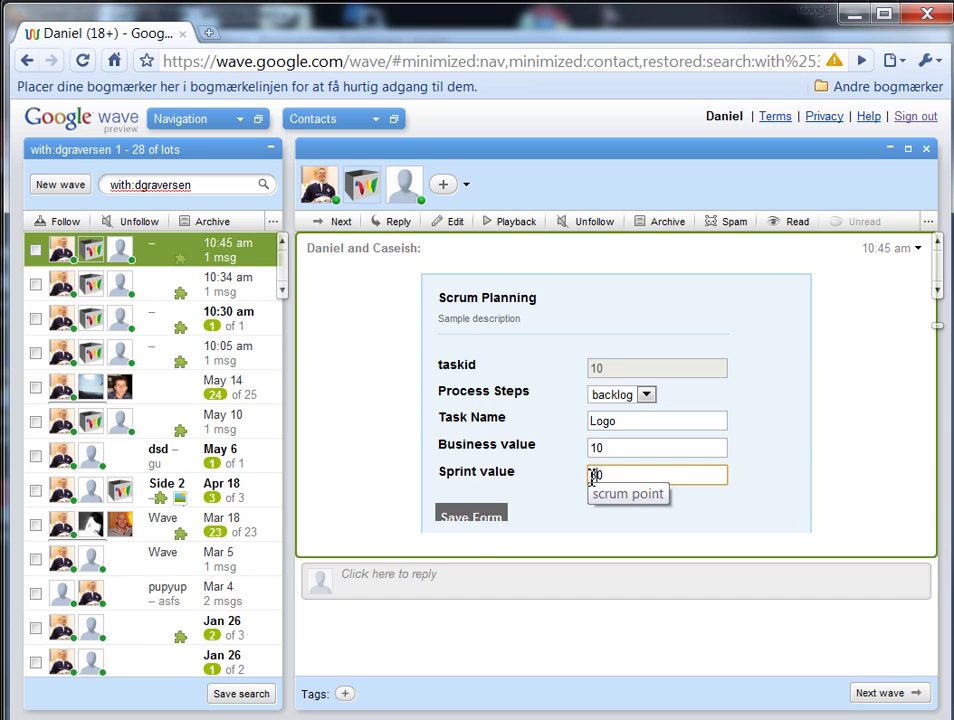
left_click(484, 518)
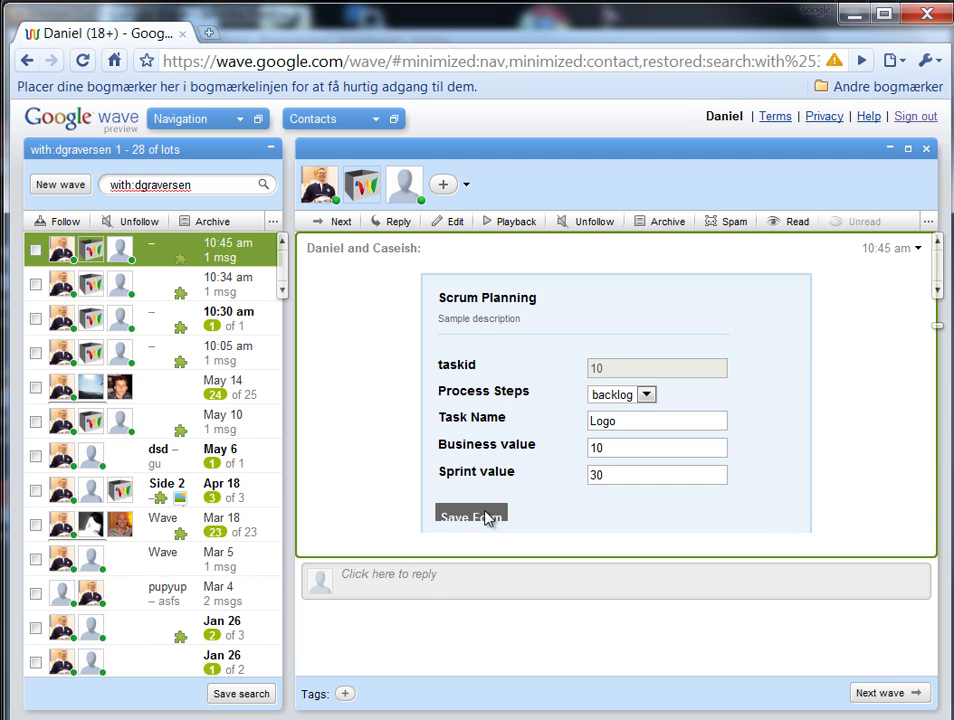
Post the reply 'I think that it is more deficult to make.'
left_click(419, 586)
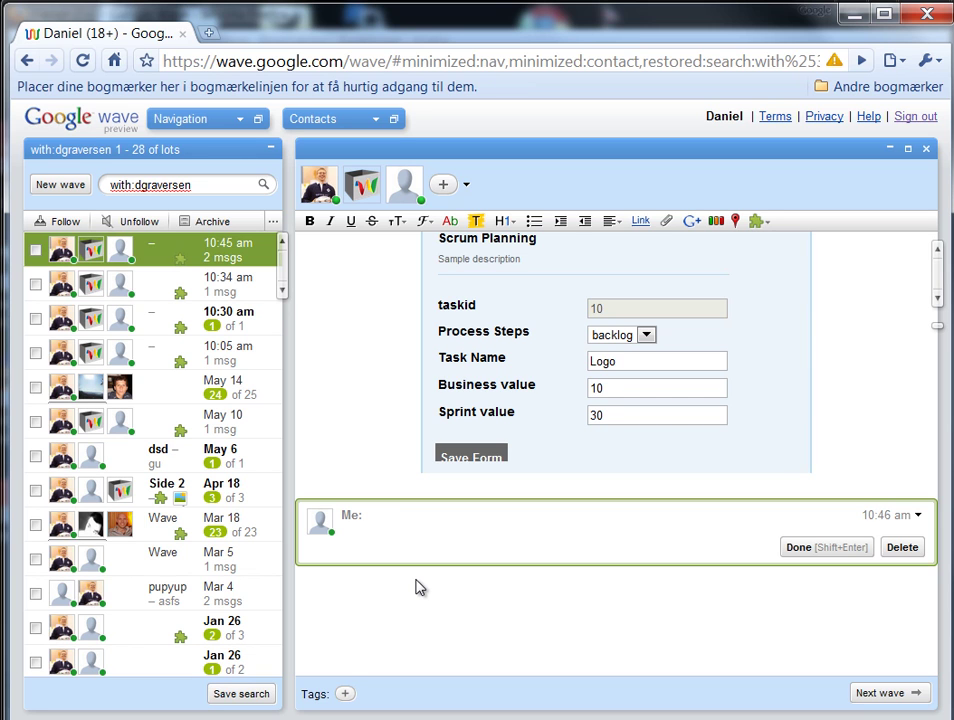
type("I think that it is e")
key("BackSpace")
type("t")
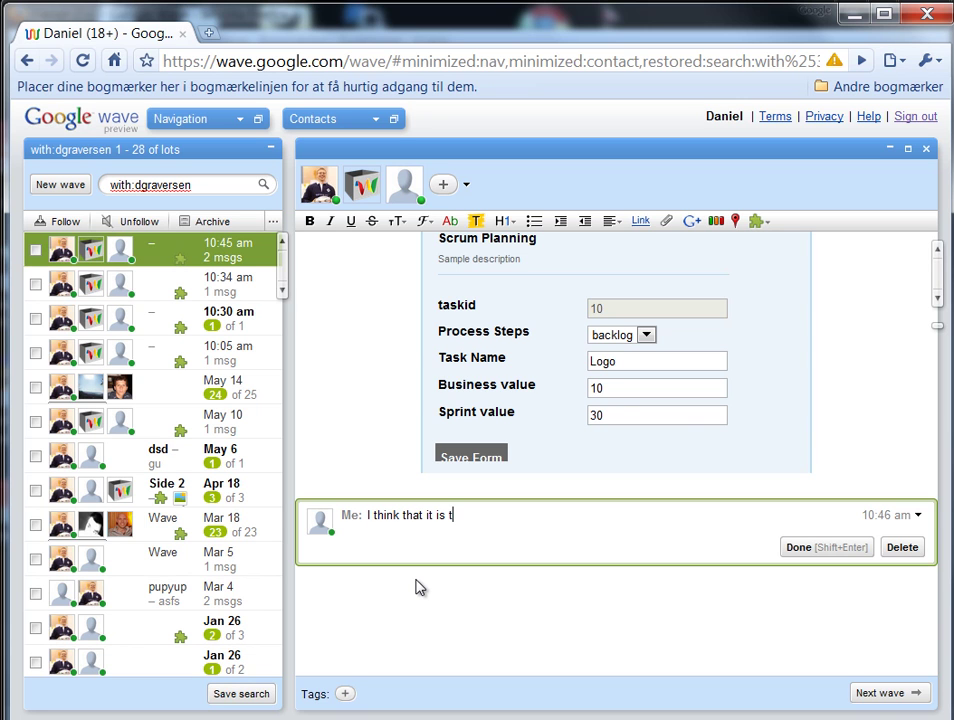
key("BackSpace")
type("more deficult to")
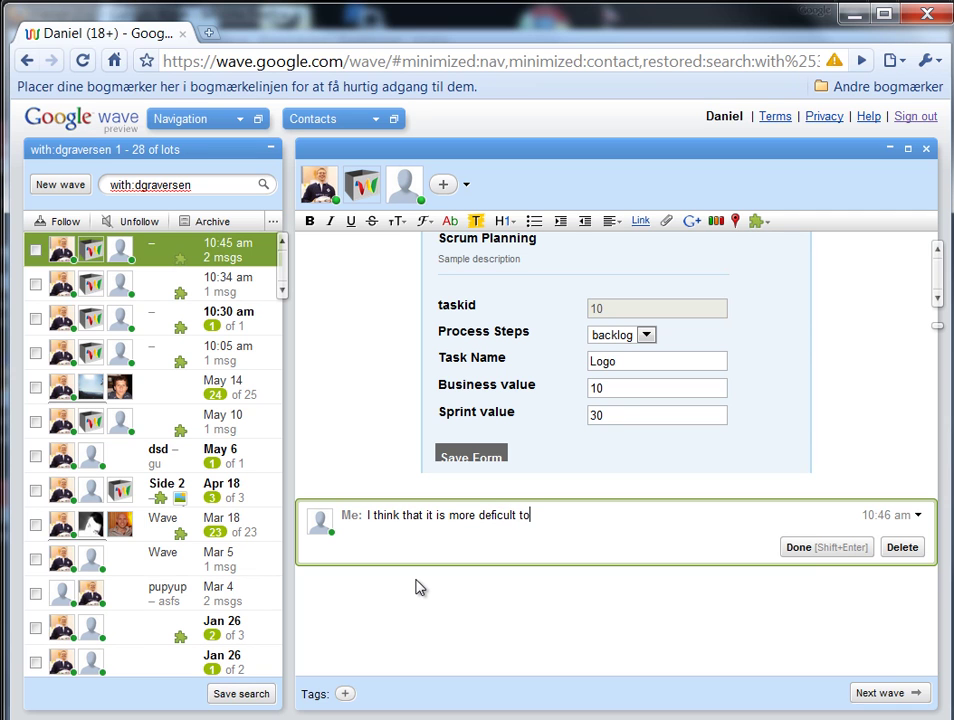
type(" make.")
left_click(820, 549)
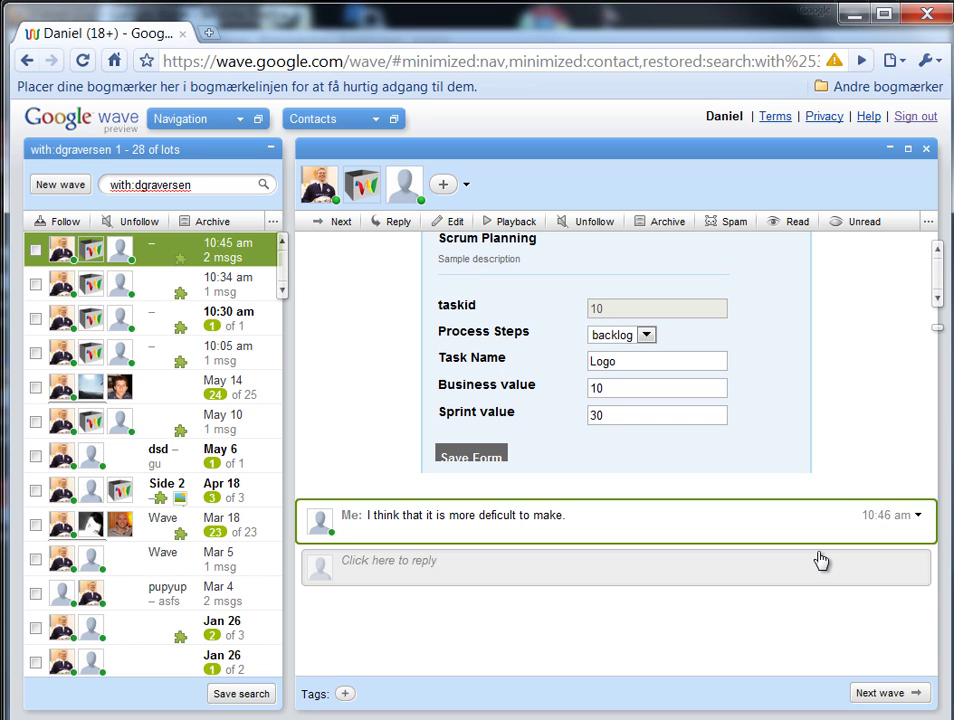
Post a second reply 'I need information about a box' and return to the other Wave window
left_click(814, 568)
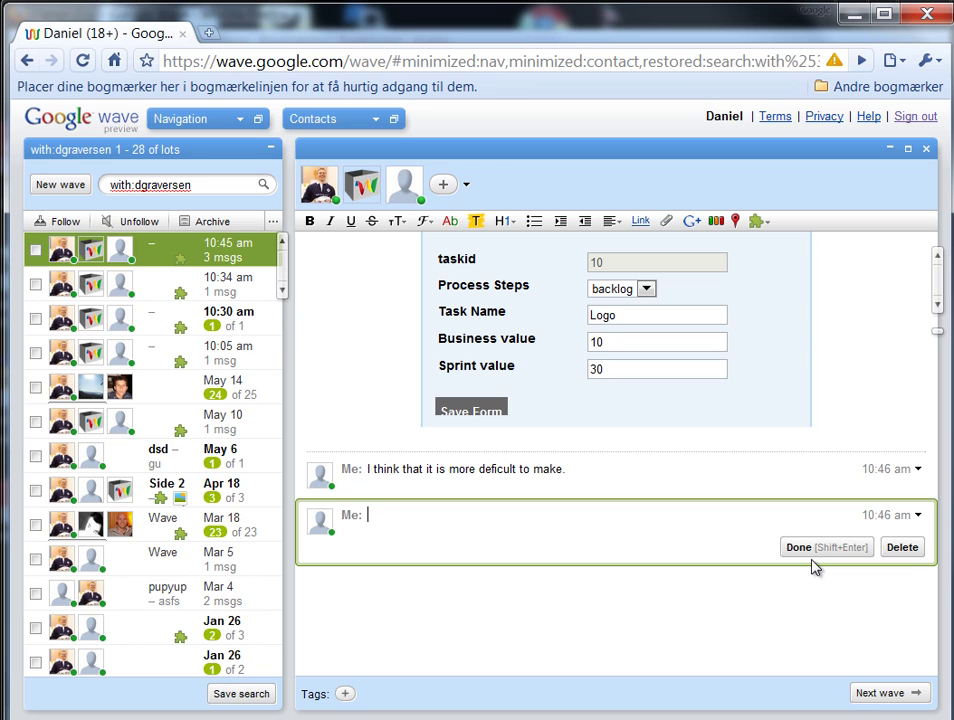
type("I need information about ")
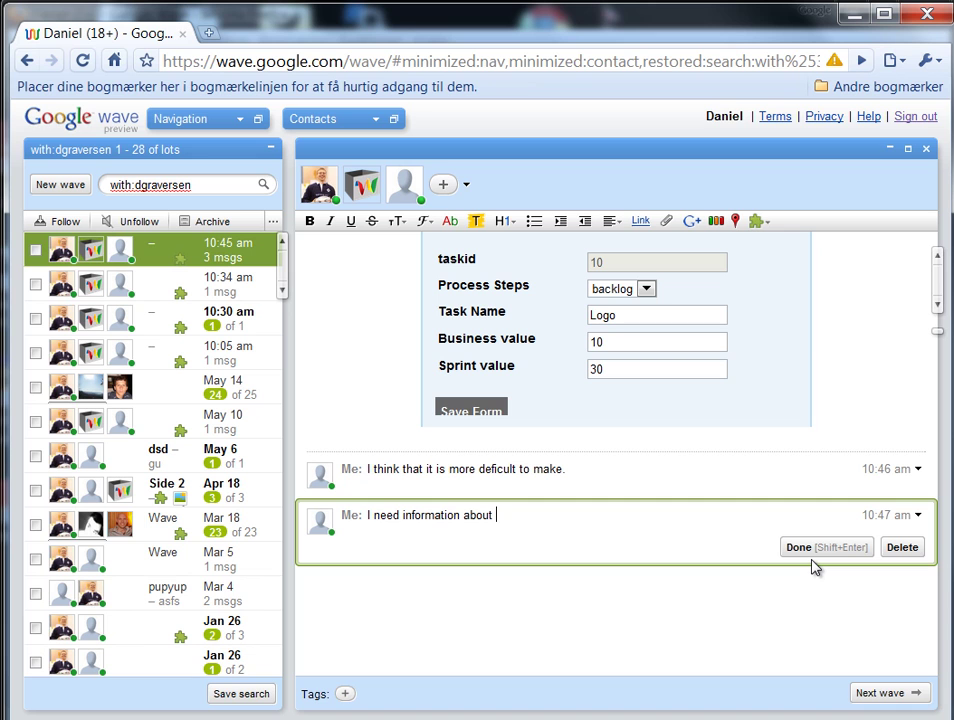
type("a box.")
left_click(806, 548)
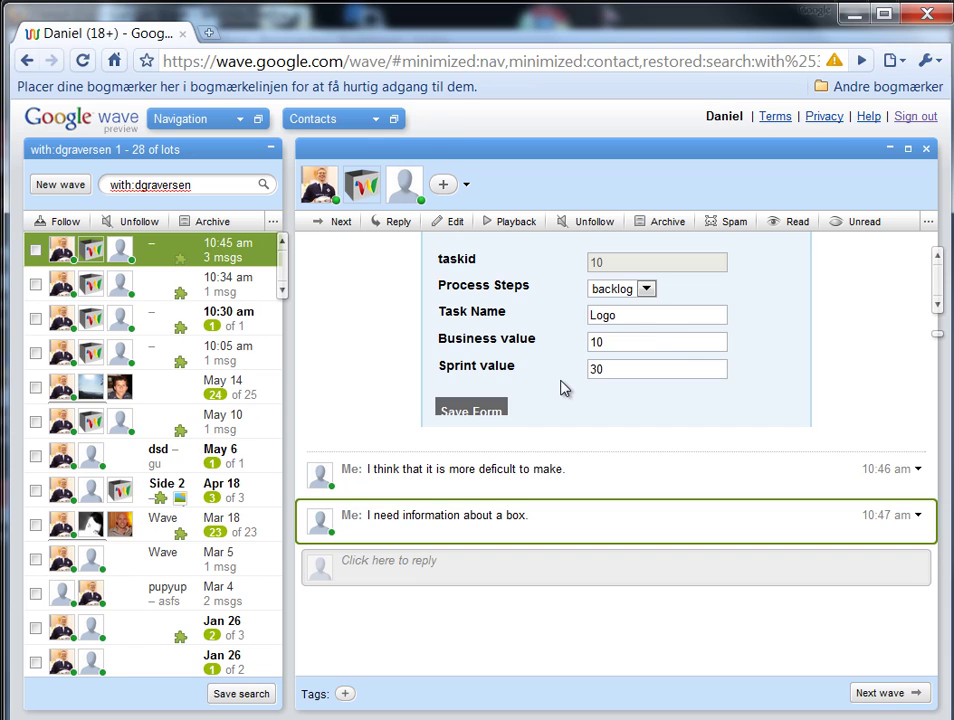
key("alt+Tab")
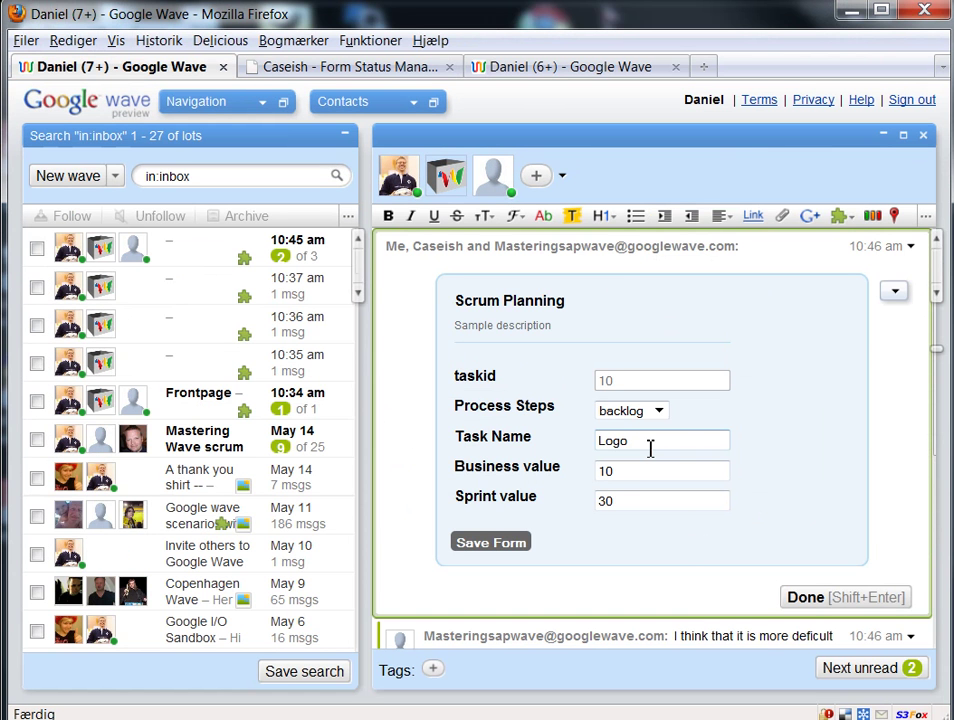
Change the Logo task's Sprint value to 25, save, and set the process step to sprint
left_click(650, 449)
left_click_drag(644, 503, 612, 503)
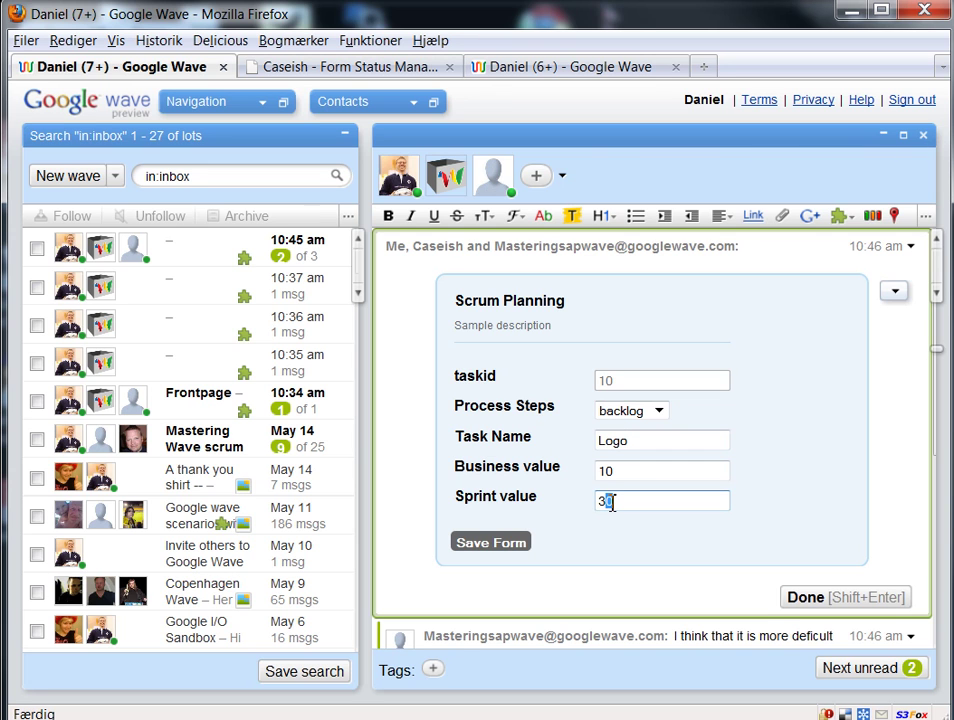
key("BackSpace")
key("BackSpace")
type("25")
left_click(510, 543)
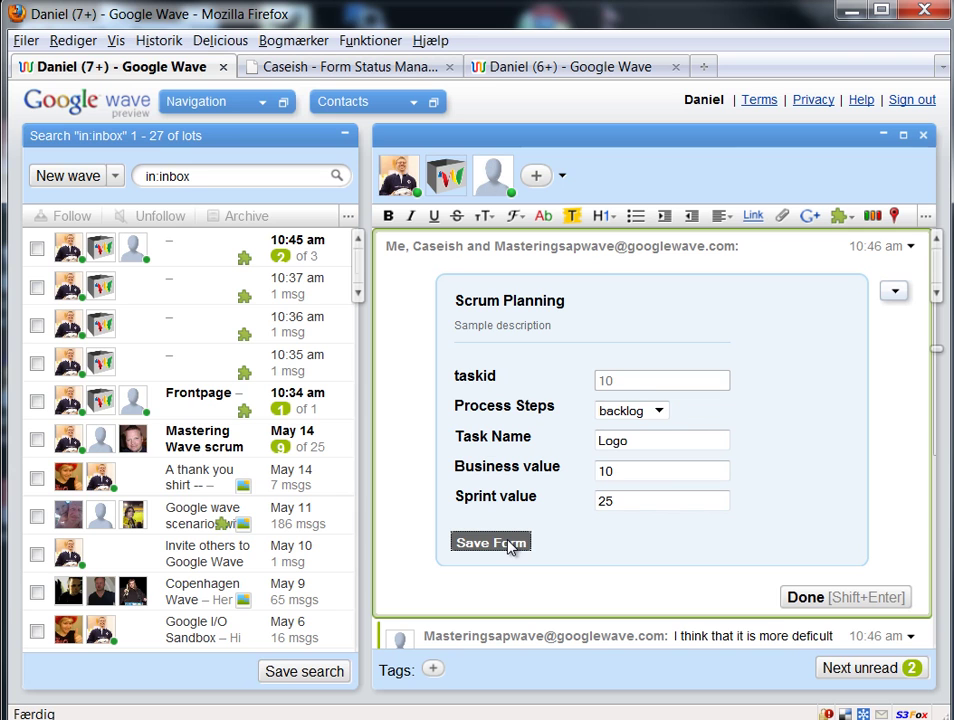
left_click(640, 411)
left_click(633, 445)
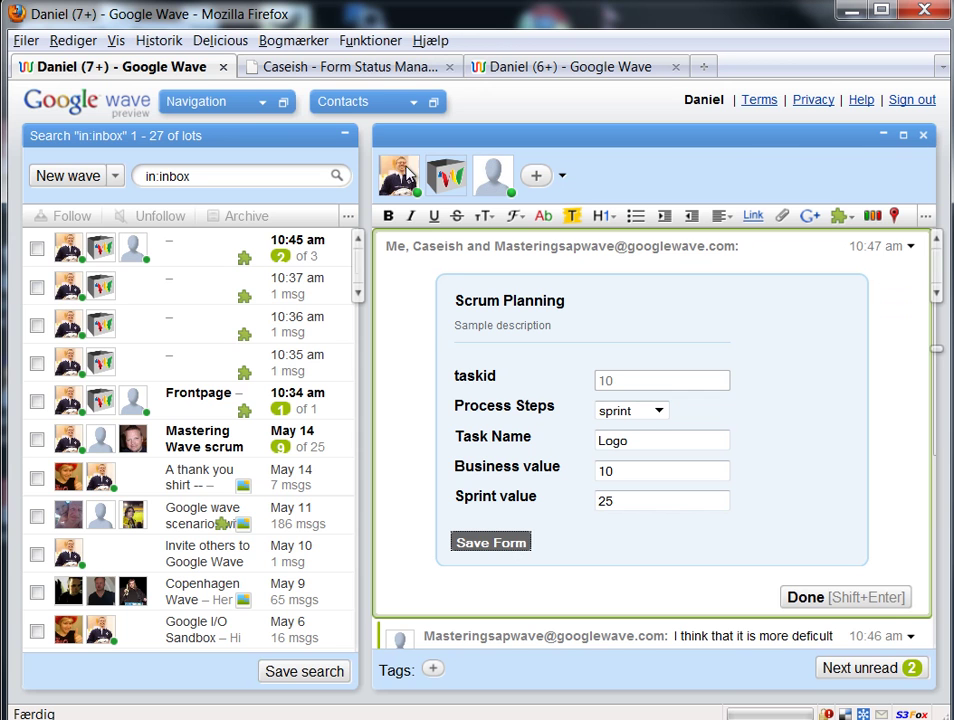
Go to Caseish Form Status and open the Scrum Planning dashboard
left_click(378, 67)
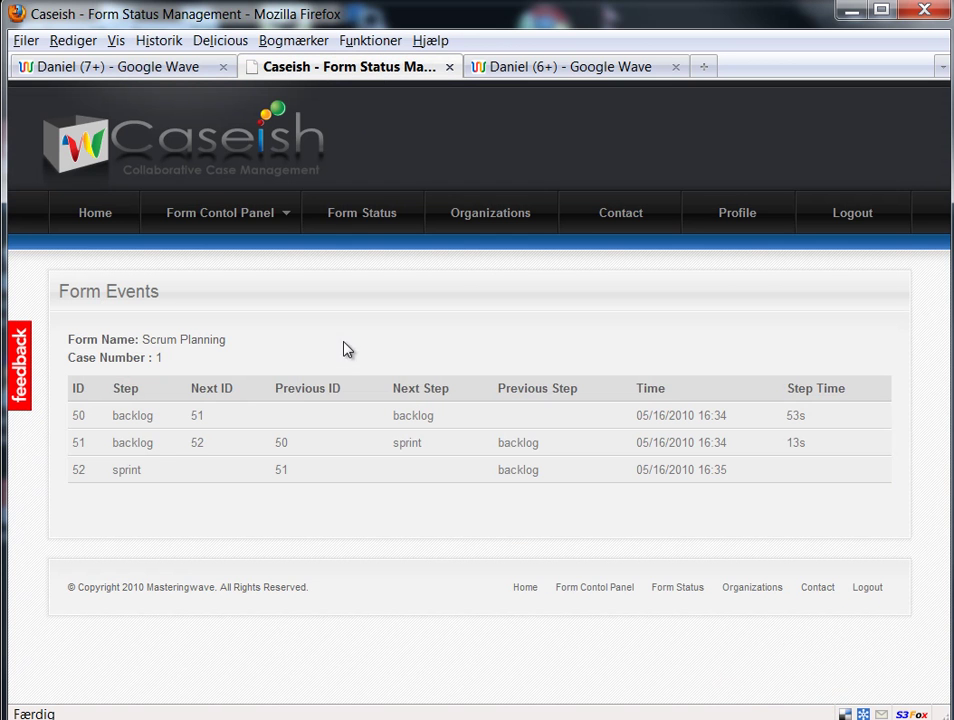
left_click(357, 225)
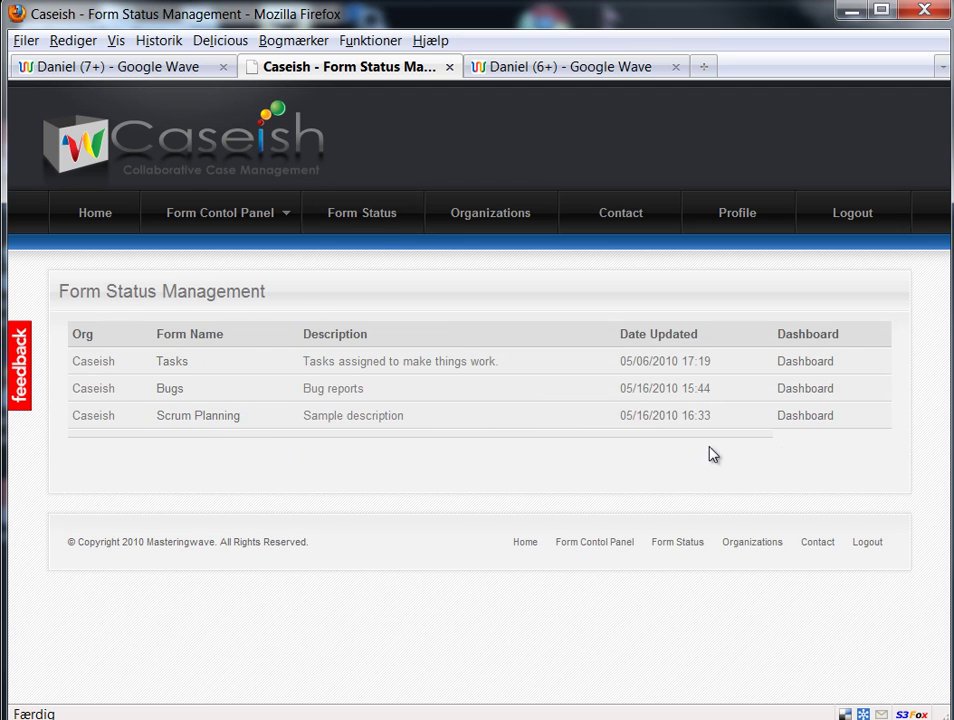
left_click(803, 416)
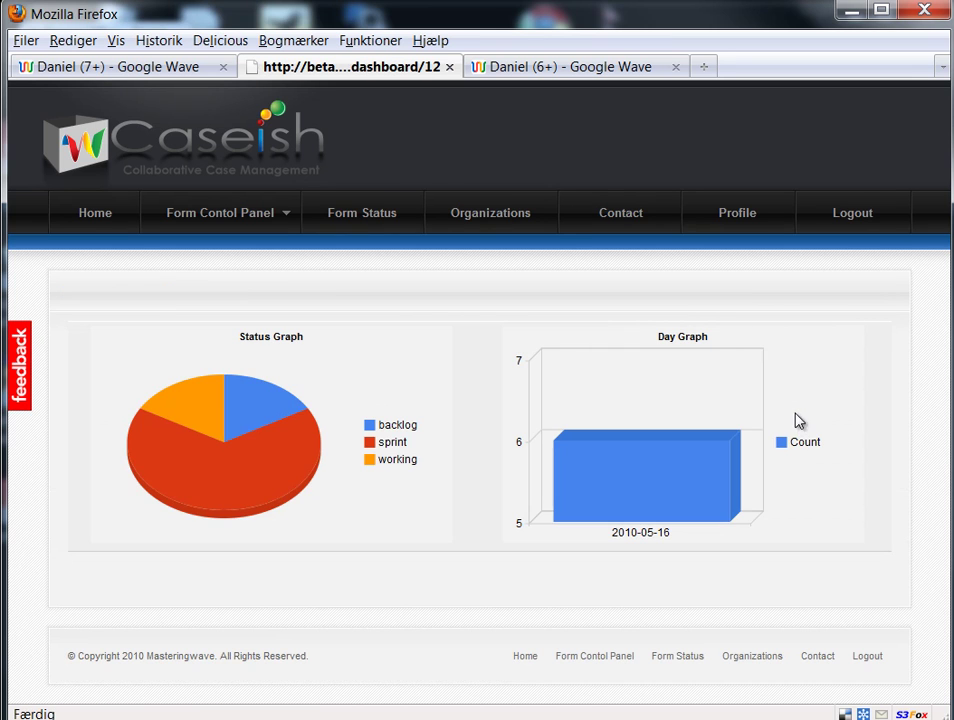
Open the sprint cases from the pie chart, read case 10's (Logo) log, then go back
left_click(283, 470)
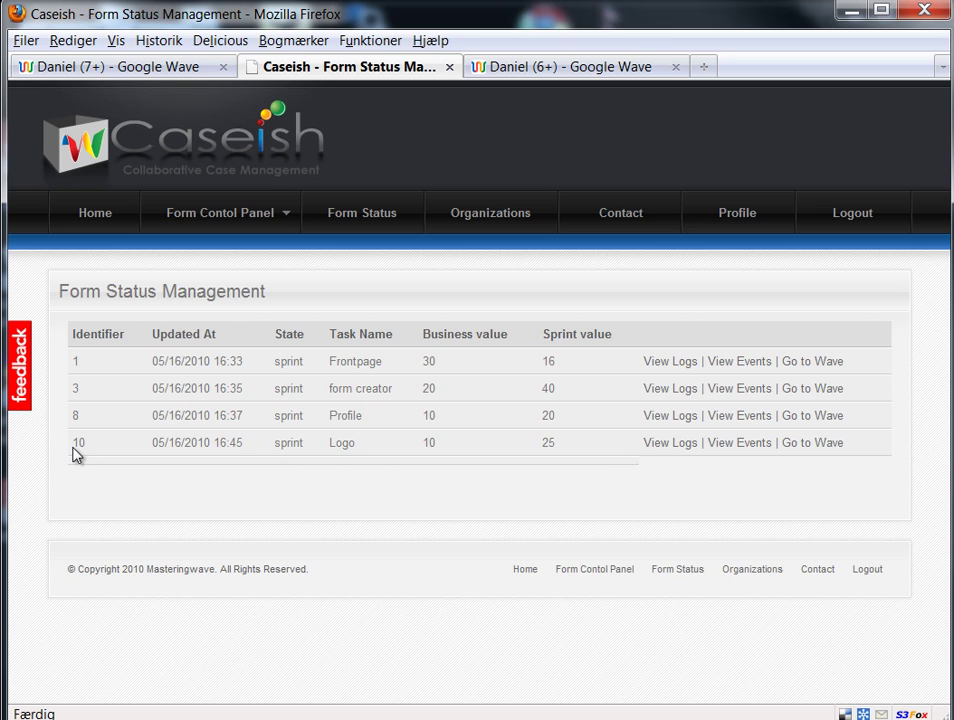
left_click_drag(327, 445, 368, 452)
left_click_drag(429, 445, 479, 444)
left_click(680, 448)
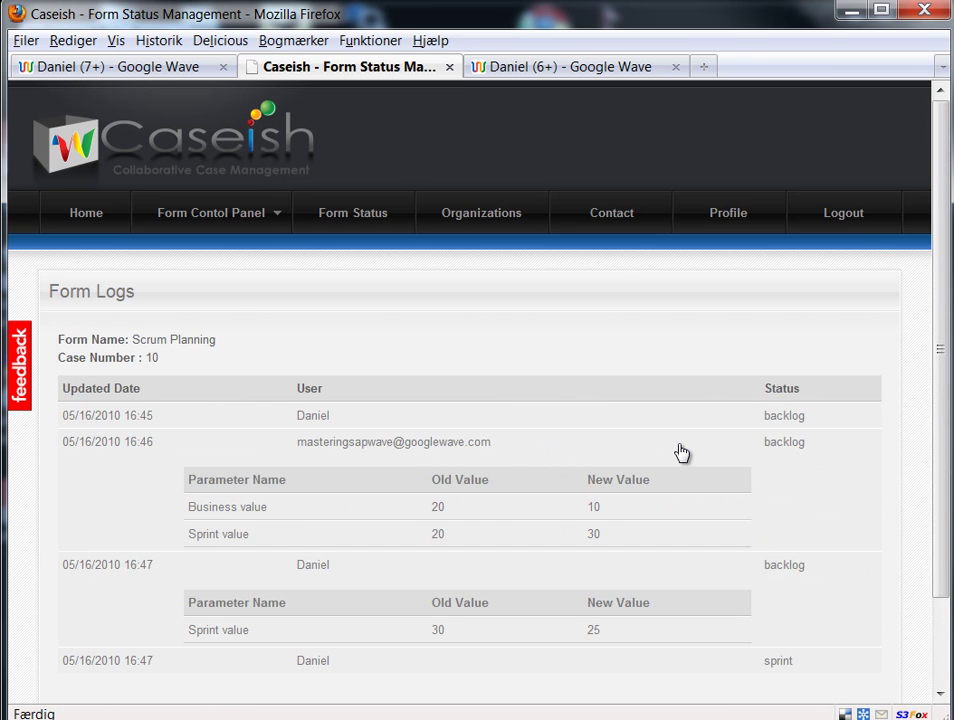
left_click_drag(946, 424, 950, 543)
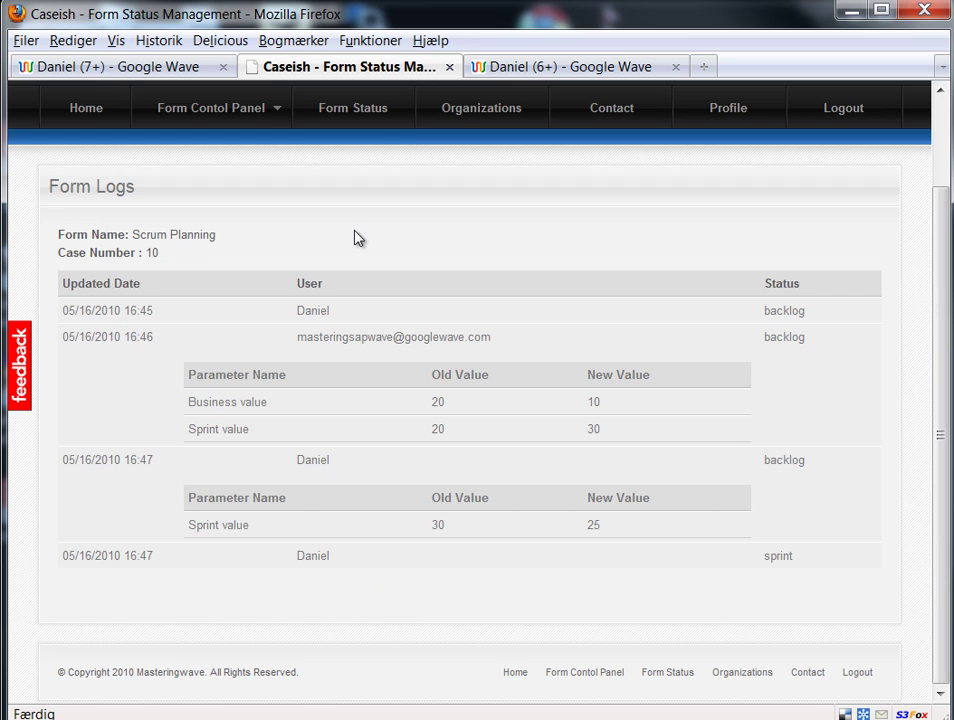
key("alt+Left")
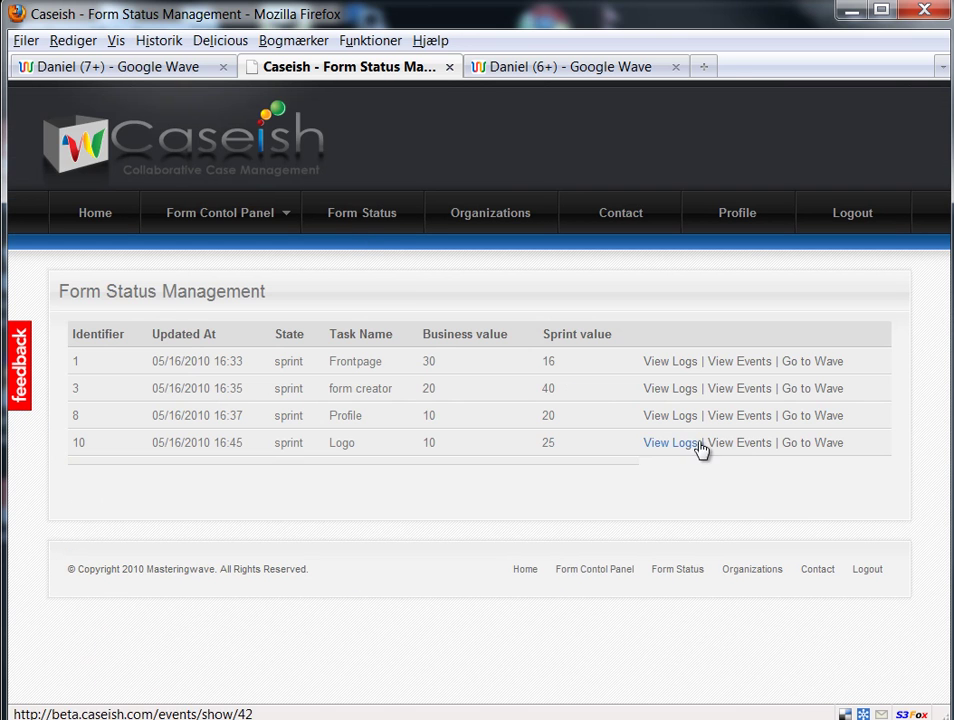
Open the Form Events for Logo case 10, highlighting the 56s step time and the Form Events heading
left_click(722, 446)
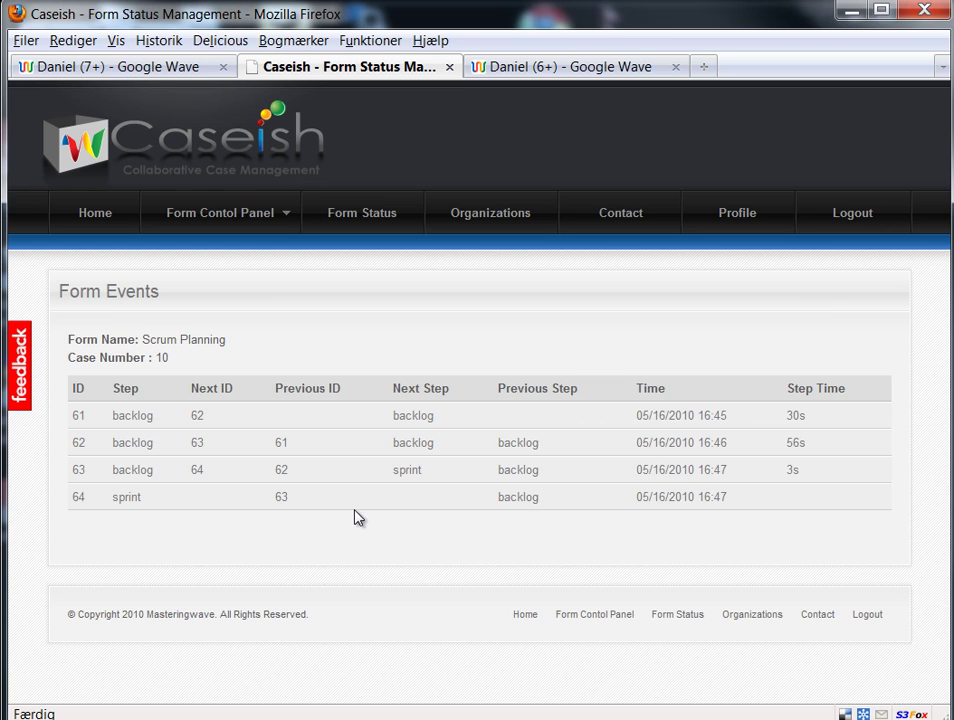
double_click(798, 442)
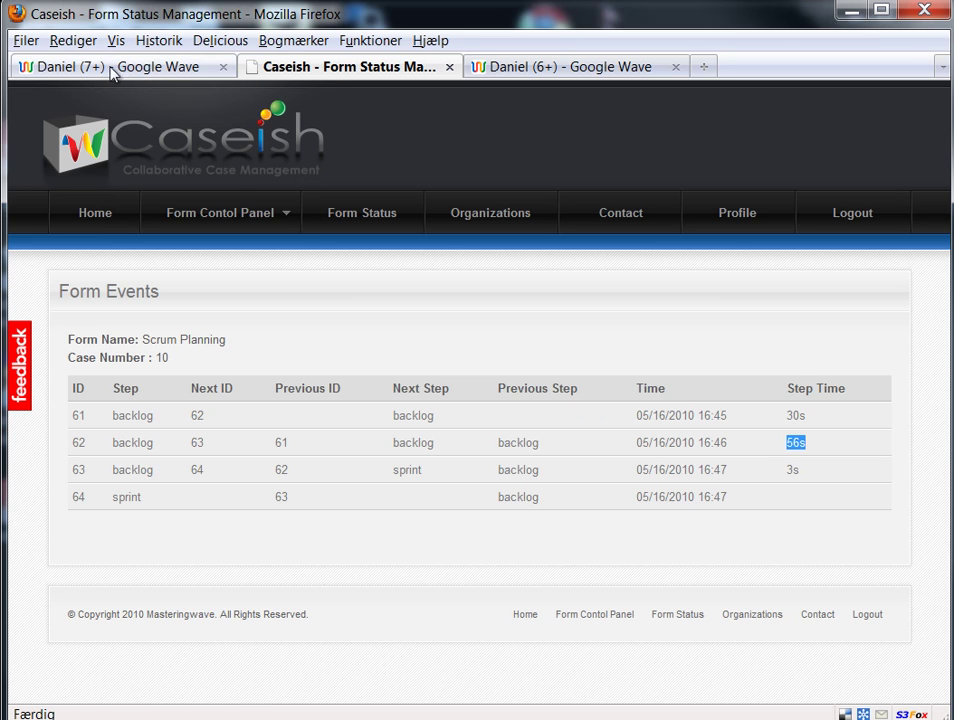
left_click_drag(226, 340, 251, 234)
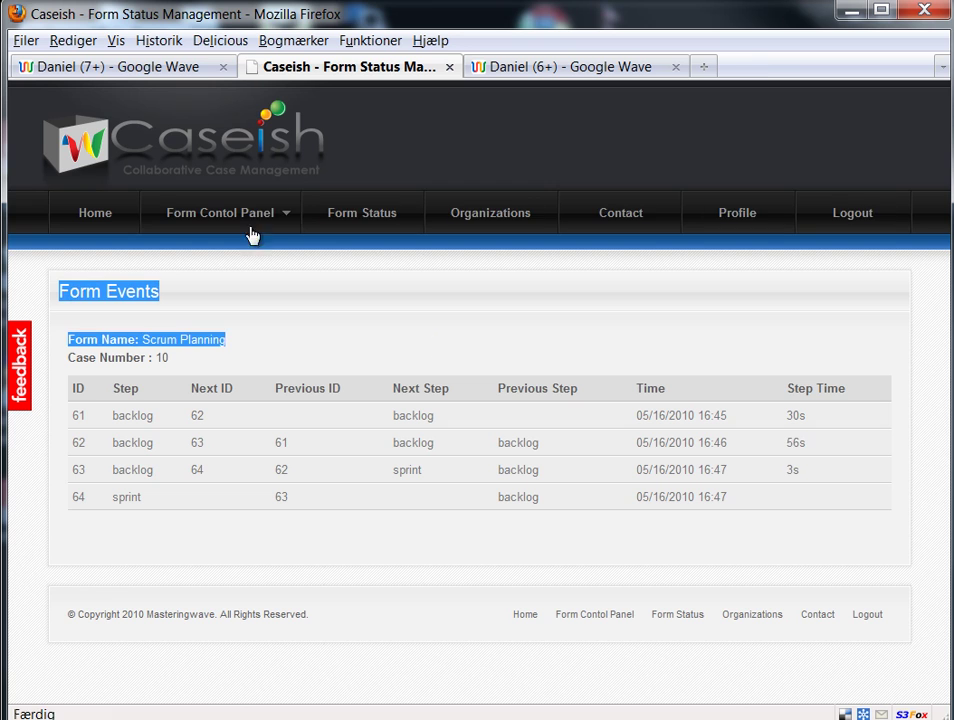